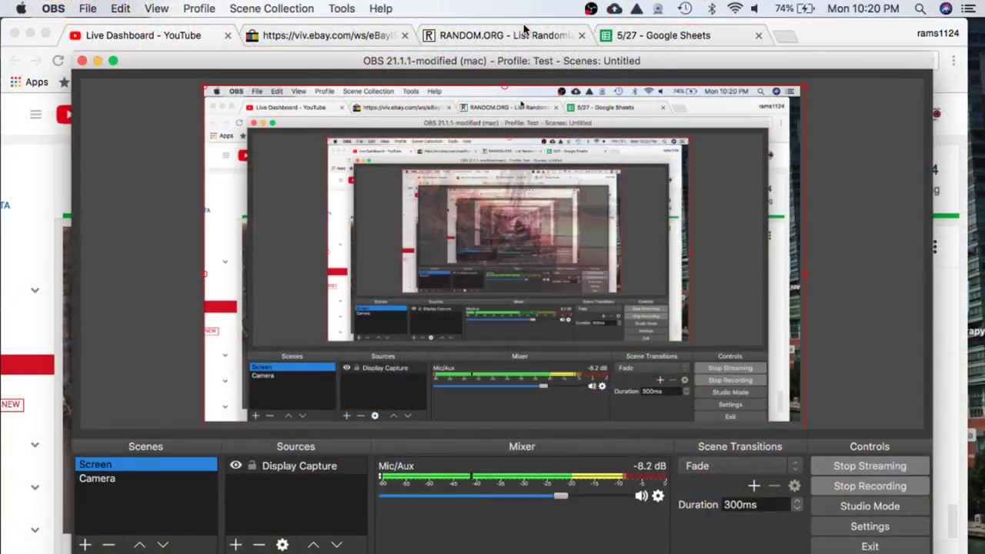
Step: Switch to Chrome and refresh the eBay official date and time page to check the current time
key("super+Tab")
left_click(320, 37)
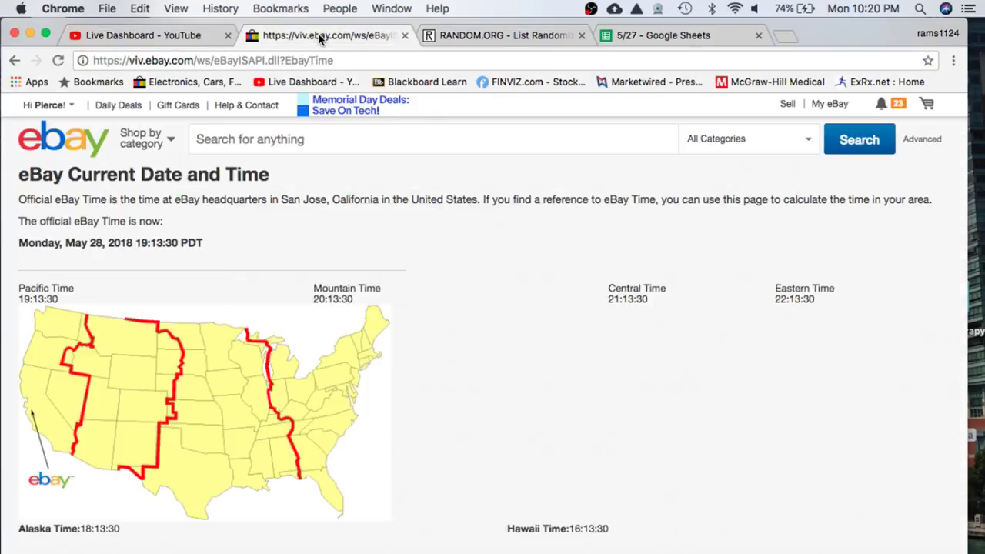
left_click(58, 60)
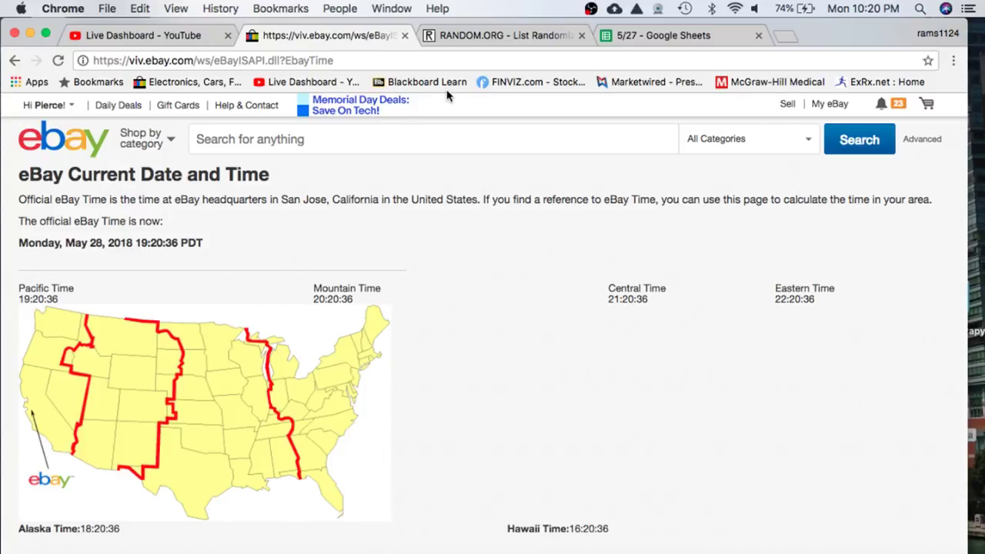
Step: Review the 5/27 spreadsheet's full list of teams, participant usernames and spot counts in rows 1 to 32
left_click(662, 37)
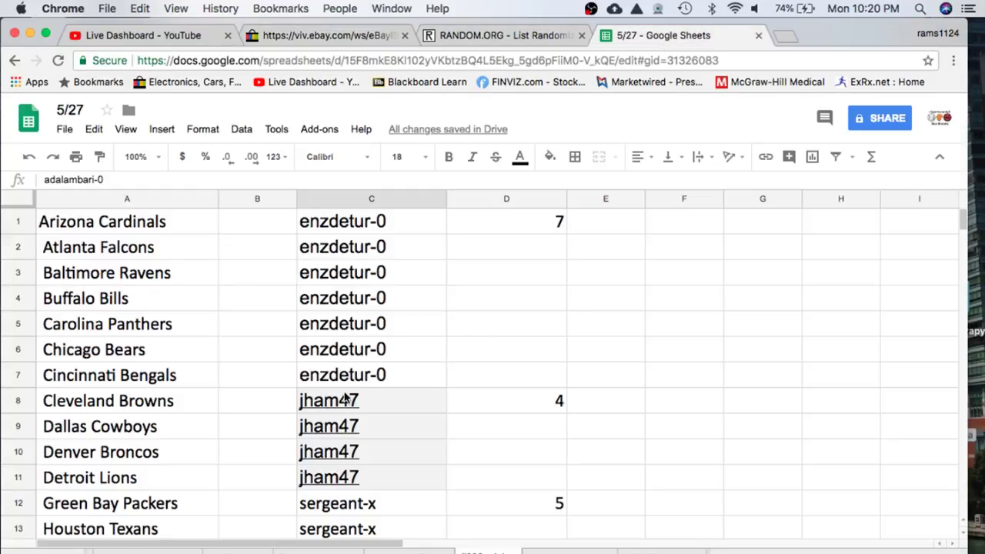
mouse_move(346, 398)
scroll(362, 267, "down", 1)
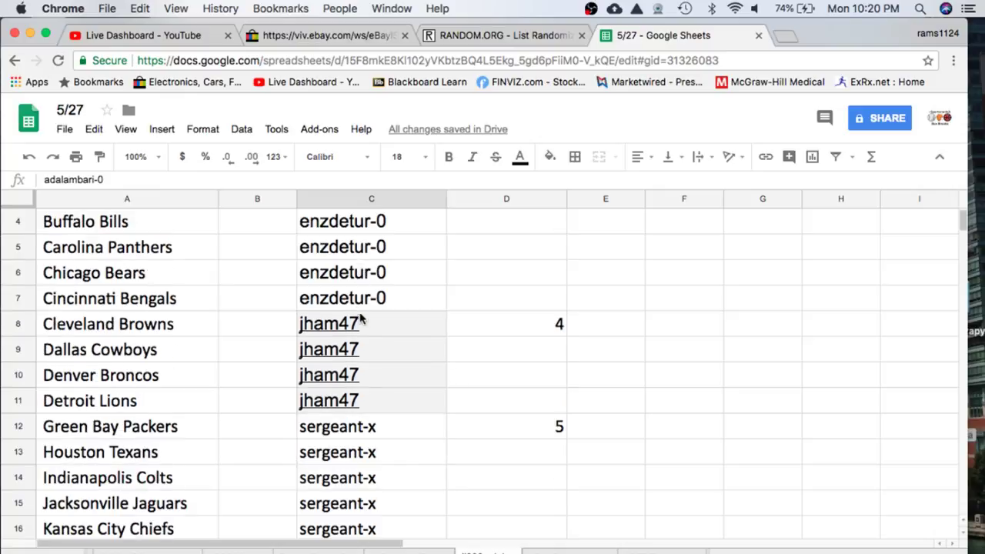
scroll(361, 321, "down", 2)
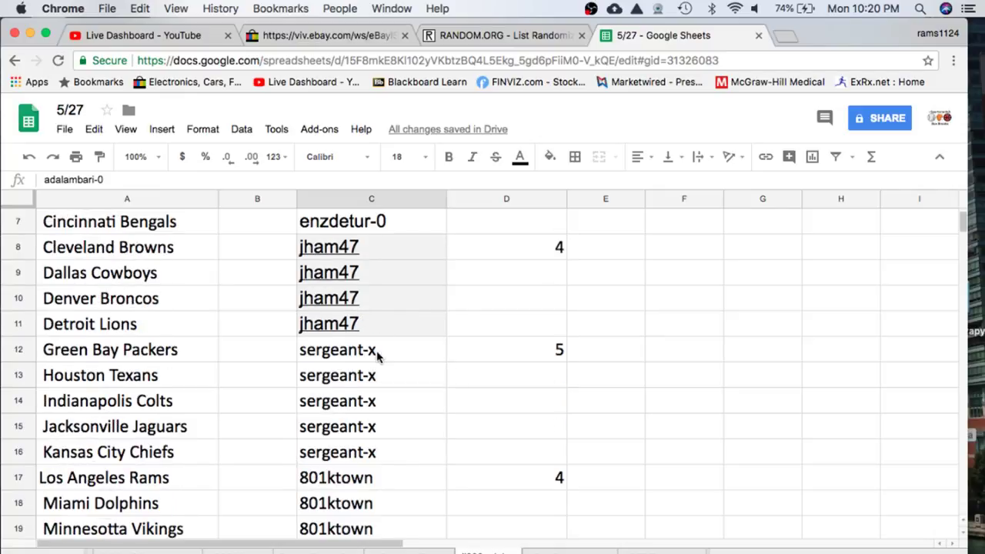
scroll(377, 354, "down", 2)
scroll(368, 375, "down", 4)
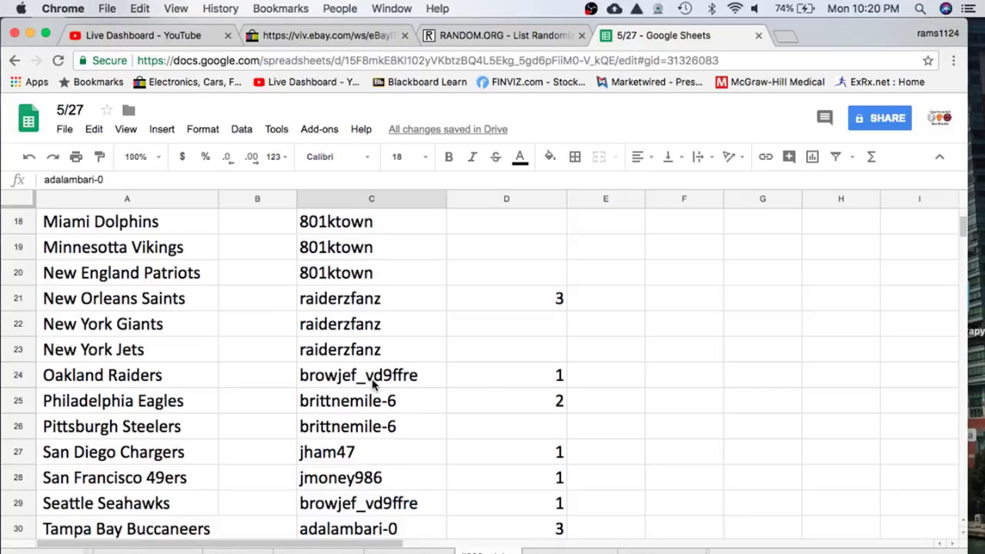
scroll(372, 385, "down", 3)
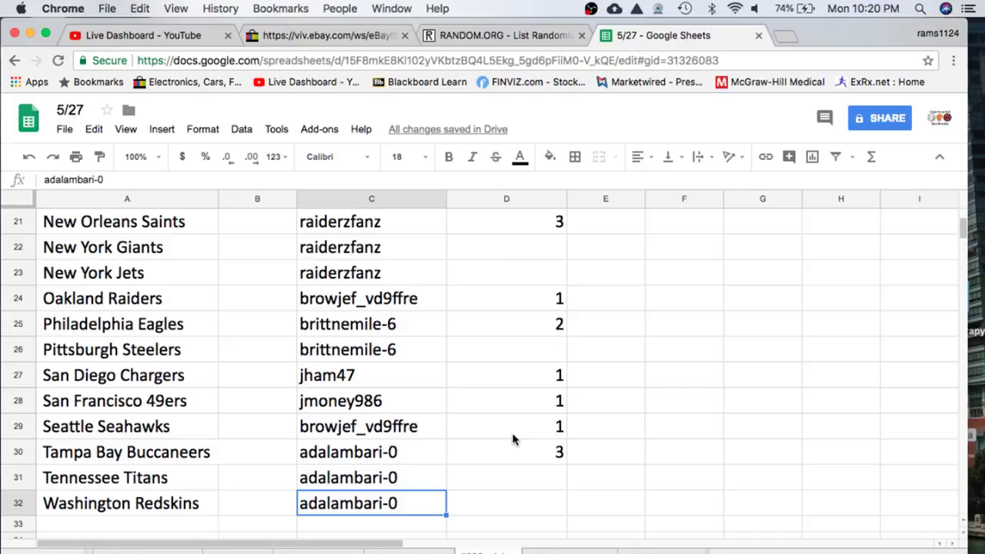
scroll(388, 470, "up", 10)
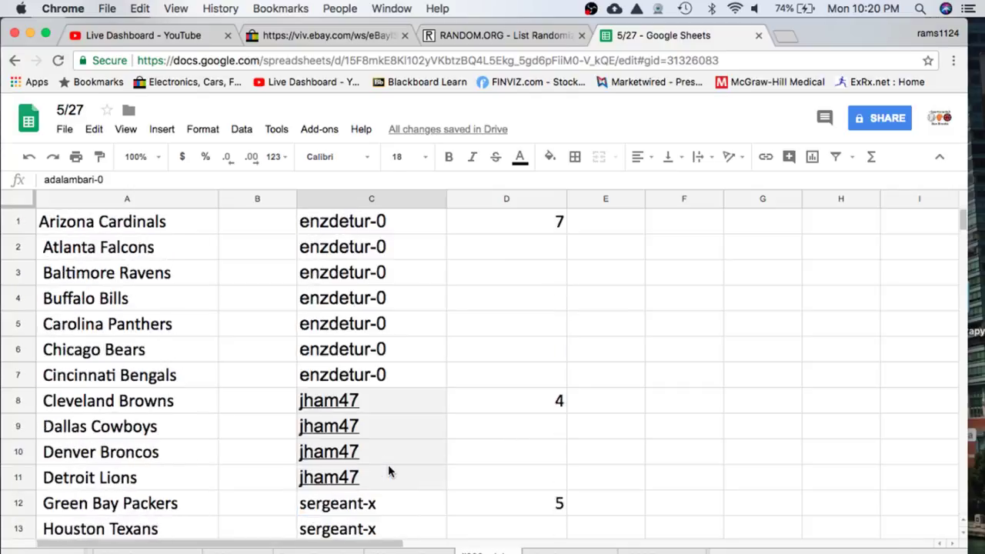
Step: Copy the participant usernames from column C into a fresh RANDOM.ORG List Randomizer form
left_click(337, 198)
key("super+c")
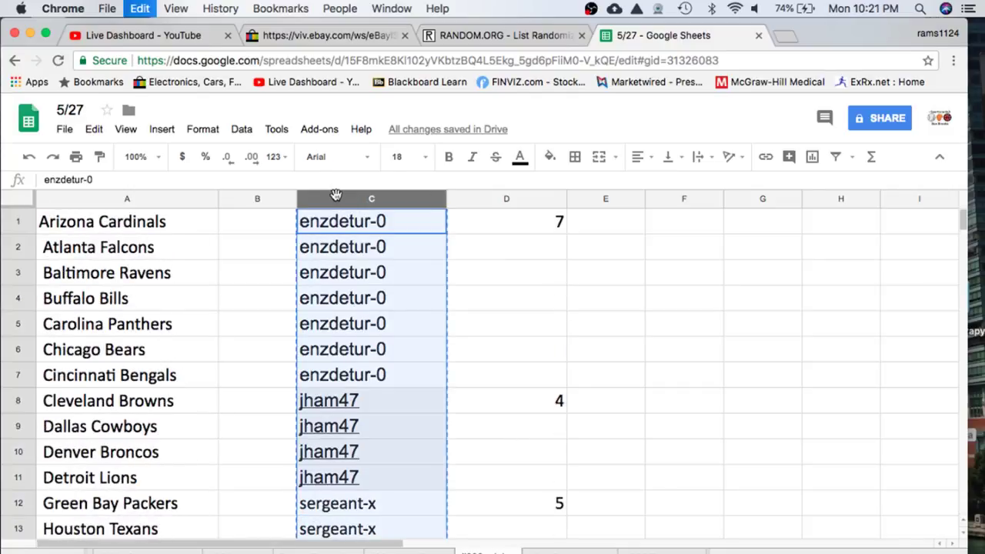
left_click(470, 36)
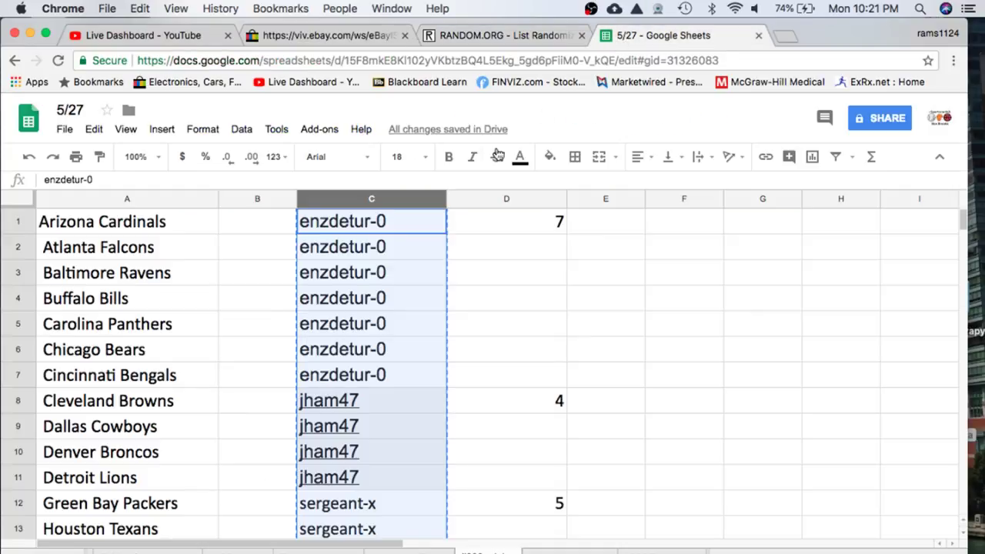
left_click(663, 35)
left_click(469, 34)
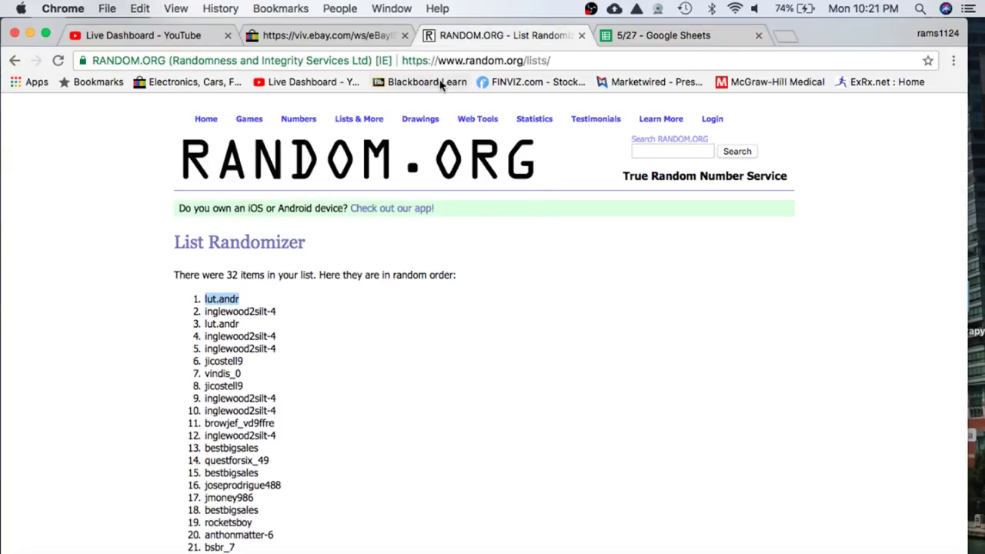
left_click(440, 62)
key("Return")
left_click(242, 458)
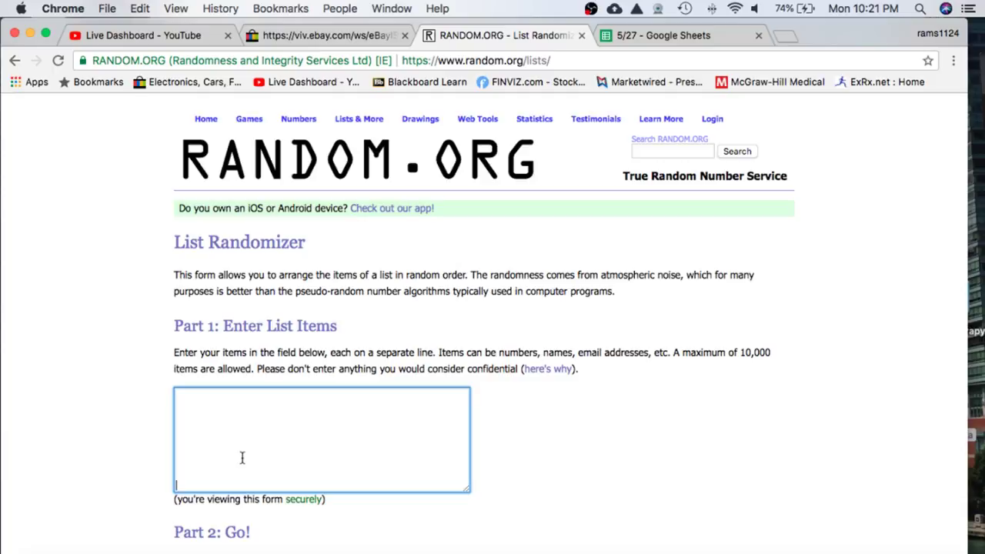
Step: Randomize the username list five times
scroll(150, 487, "down", 3)
left_click(204, 471)
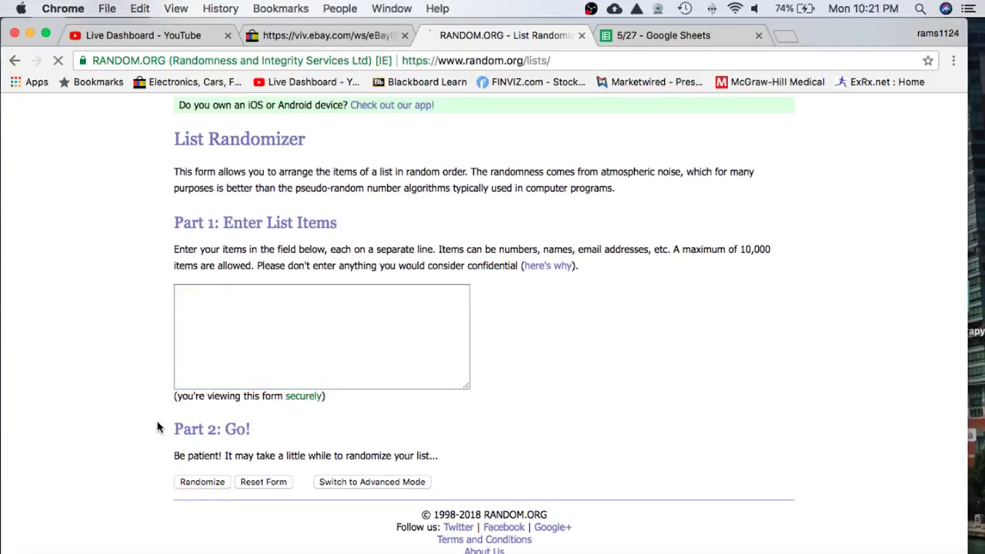
left_click(187, 484)
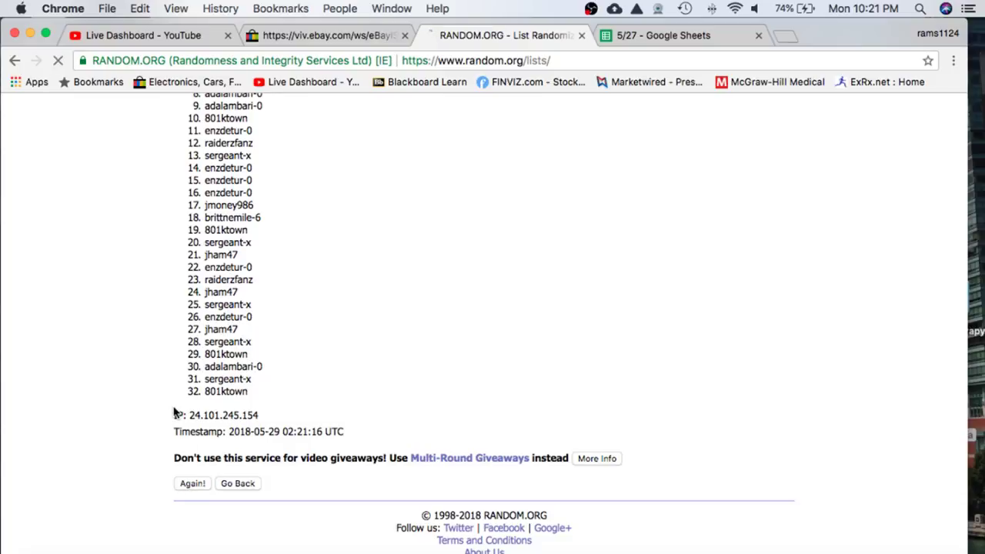
left_click(191, 473)
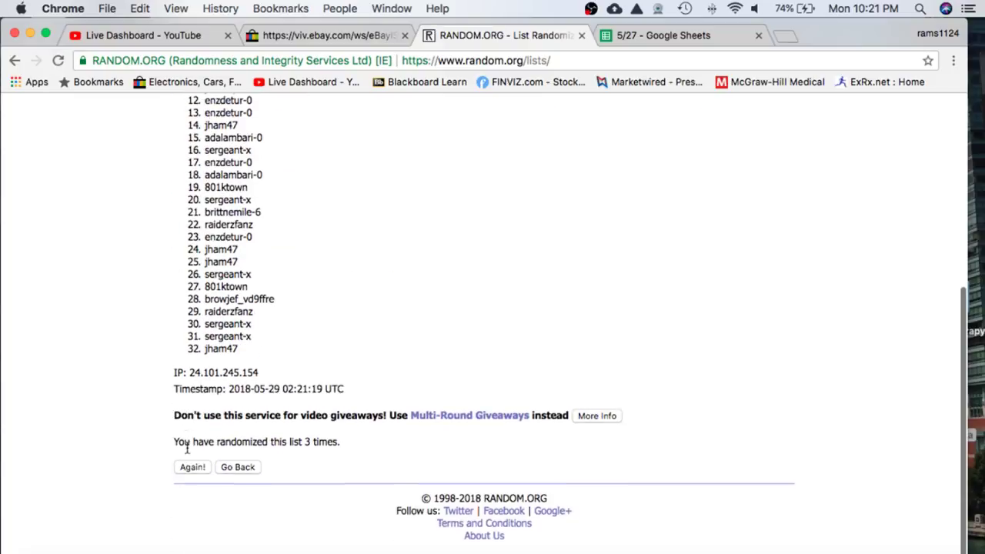
left_click(186, 484)
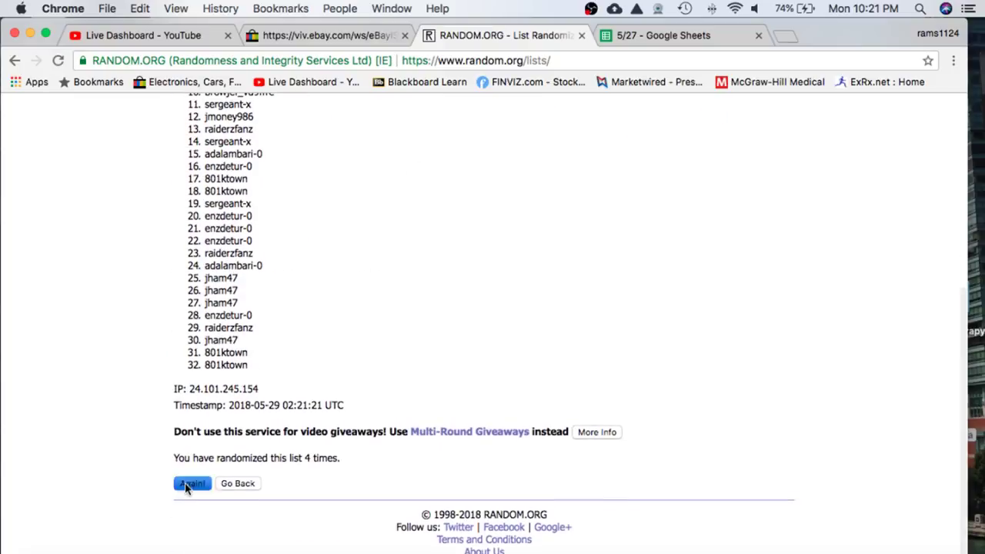
left_click(186, 484)
Step: Copy all 32 randomized usernames and paste them into column B of the 5/27 spreadsheet beside the teams
scroll(270, 318, "down", 5)
left_click_drag(204, 306, 270, 264)
left_click(218, 123)
left_click_drag(203, 122, 263, 507)
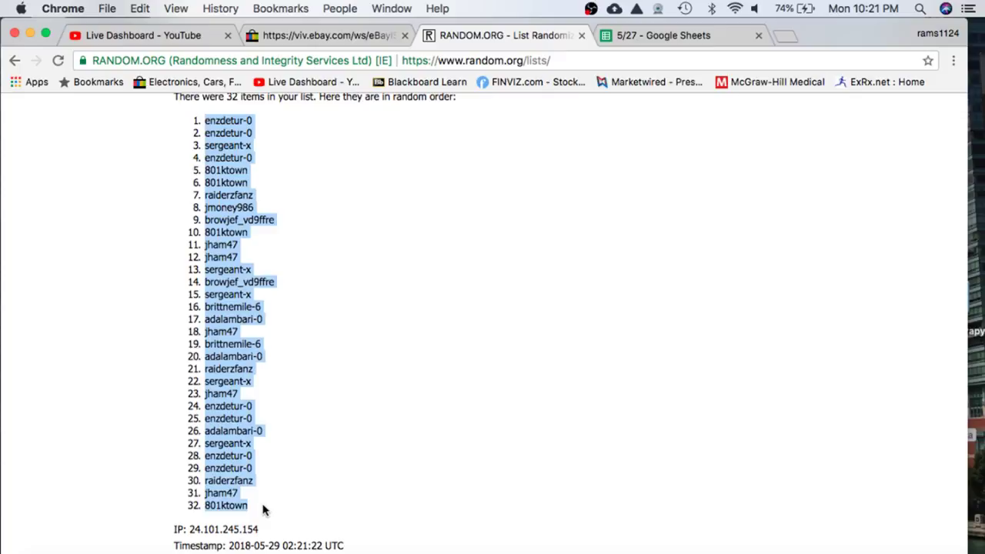
scroll(262, 510, "down", 3)
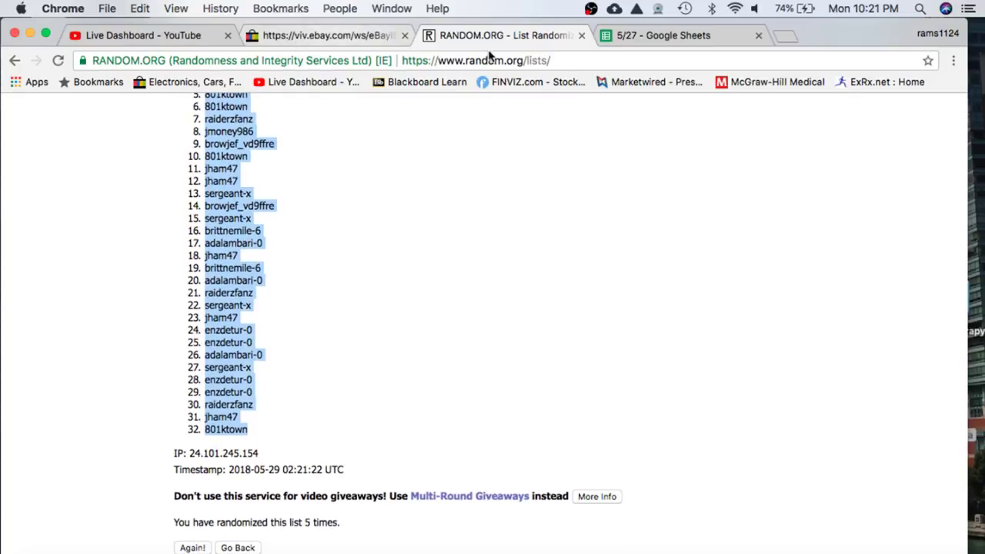
left_click(648, 41)
left_click(245, 197)
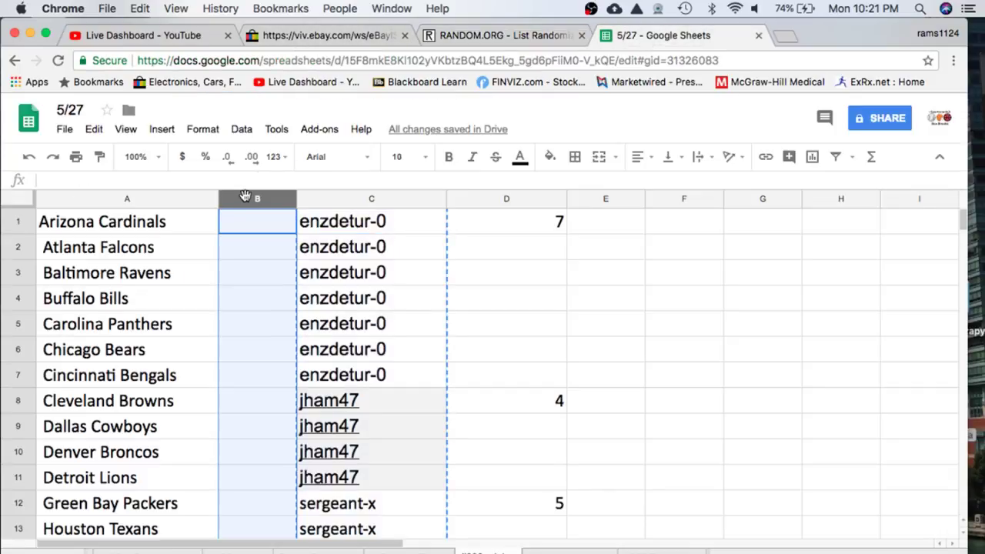
key("super+v")
Step: Set the font size of column B to 18 and fit the column width to its usernames
left_click_drag(296, 198, 295, 198)
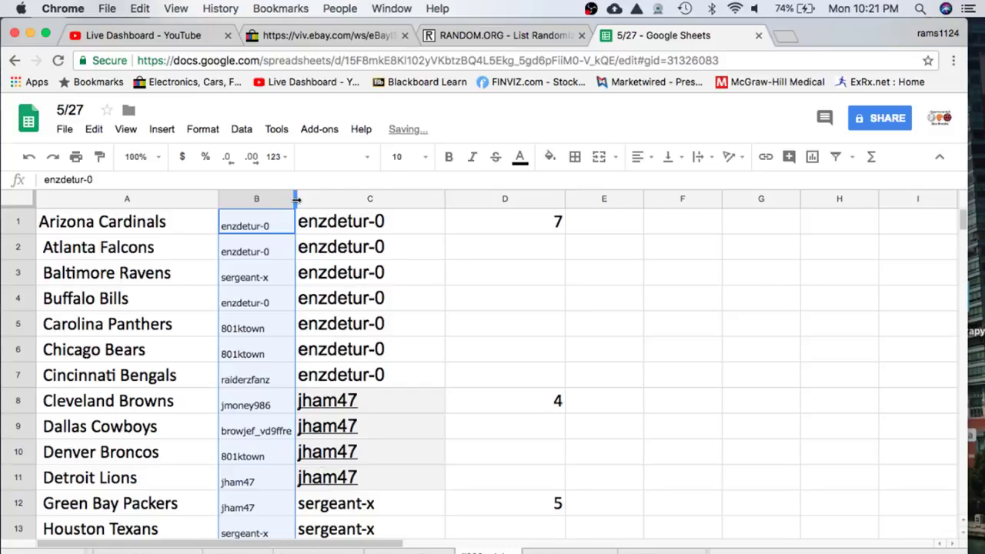
left_click(404, 157)
left_click(400, 350)
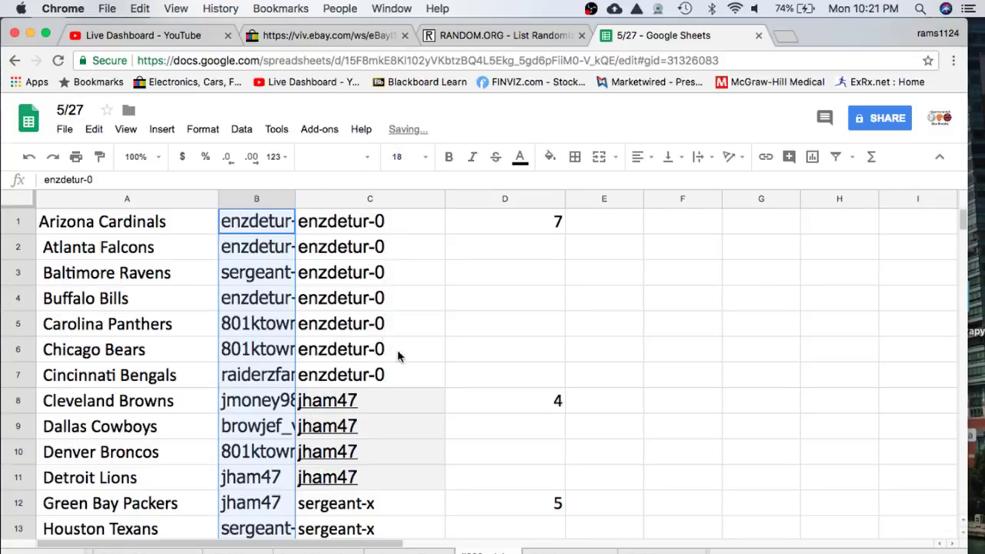
double_click(295, 199)
Step: Go through the usernames assigned in column B row by row, from Arizona Cardinals to Washington Redskins
left_click(286, 225)
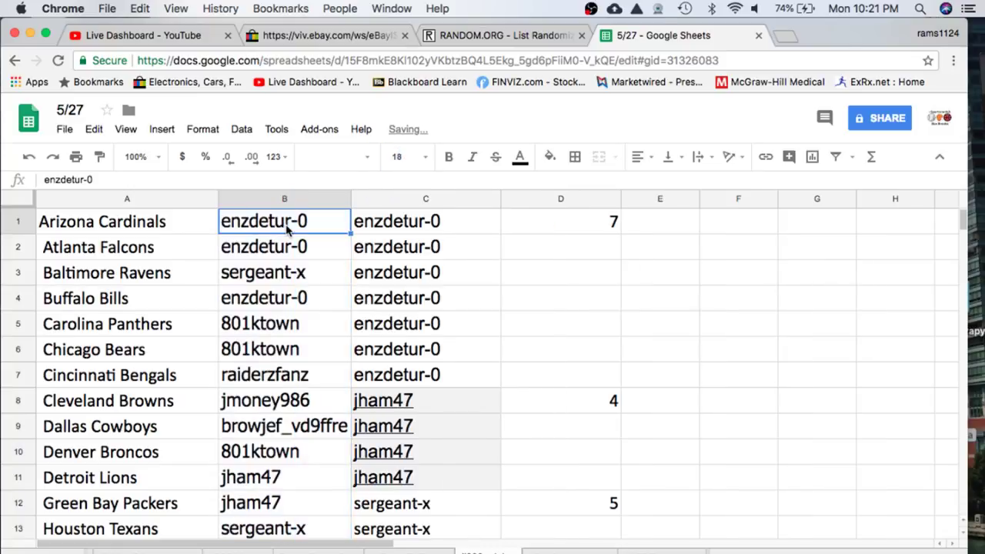
key("Down")
key("Down")
key("Down")
key("Down")
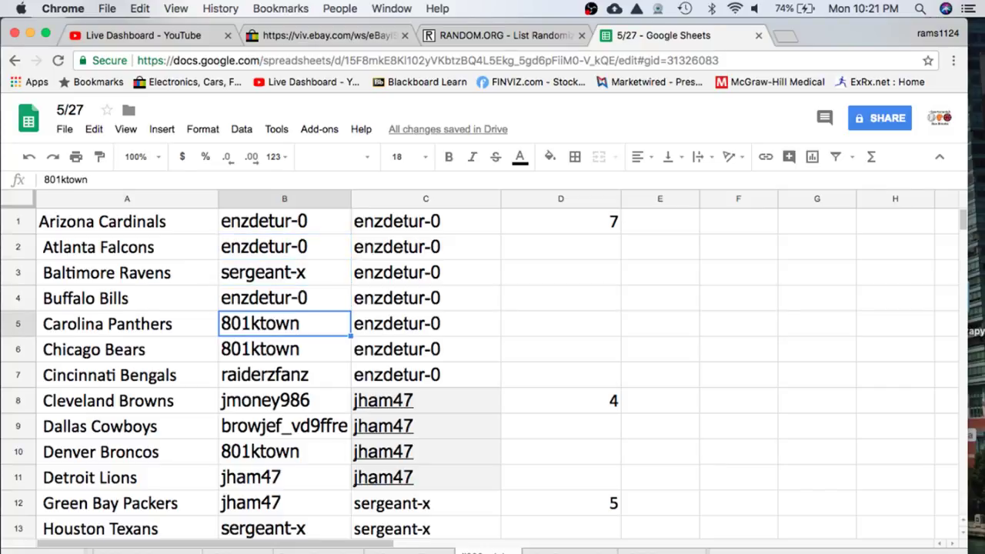
key("Down")
key("Down")
key("Up")
key("Up")
key("Down")
key("Down")
scroll(492, 369, "down", 2)
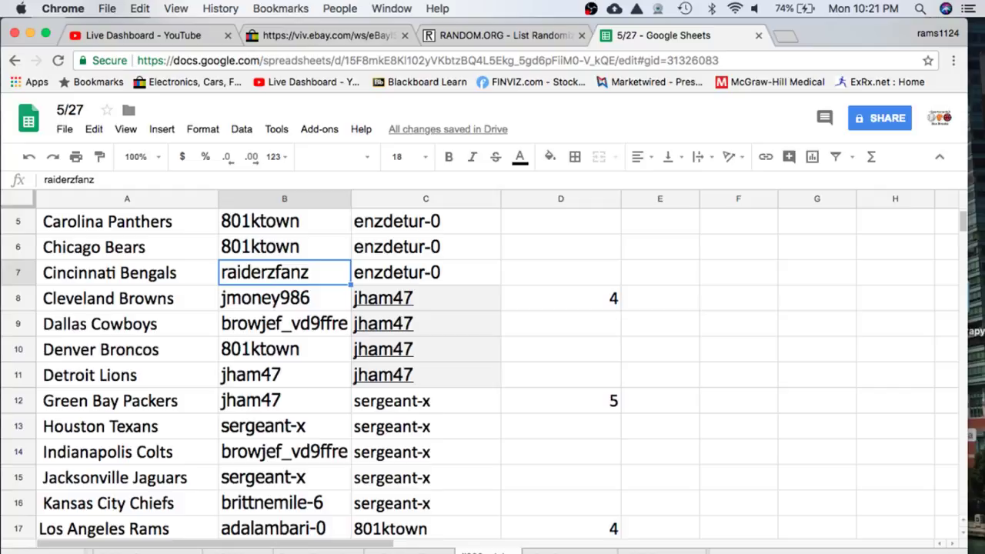
key("Down")
key("Down")
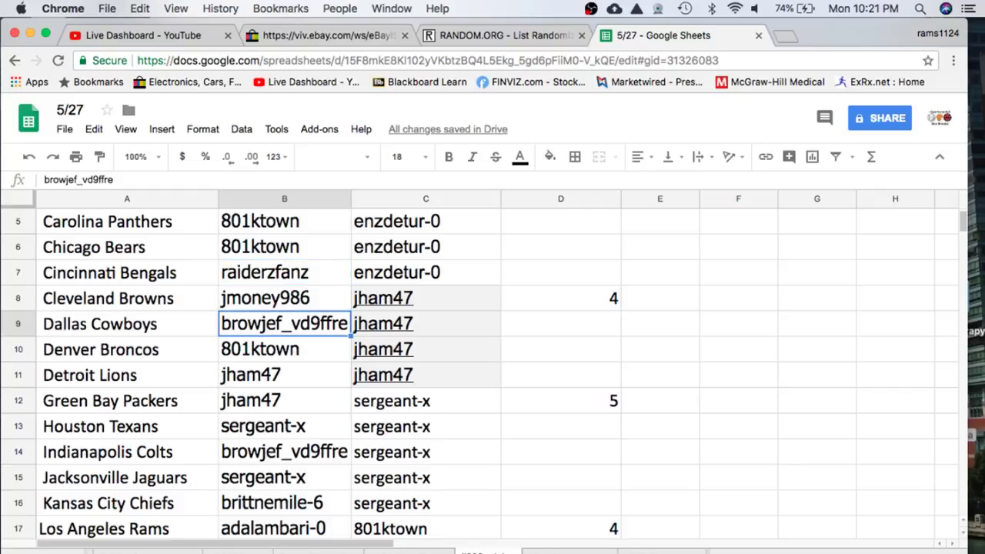
key("Down")
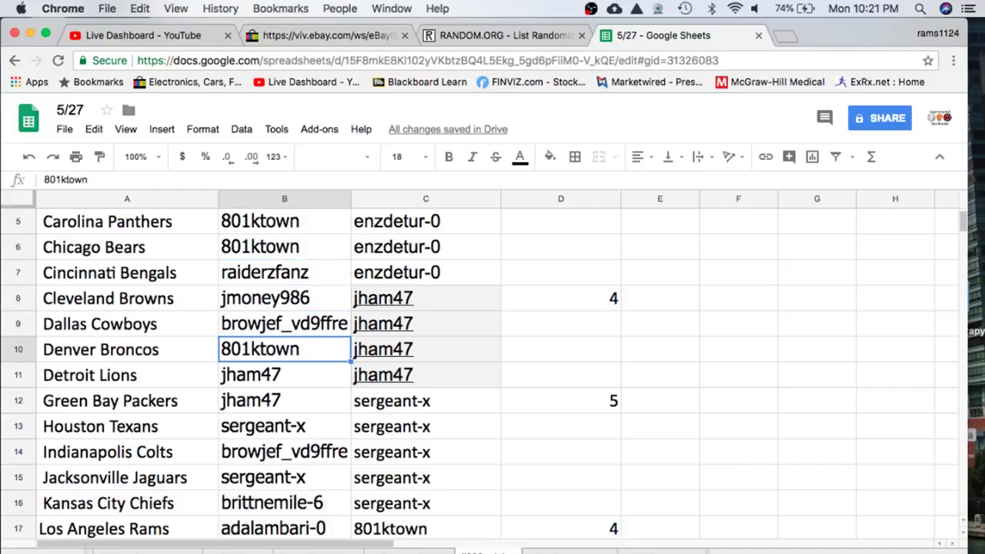
key("Down")
key("Down")
key("Down")
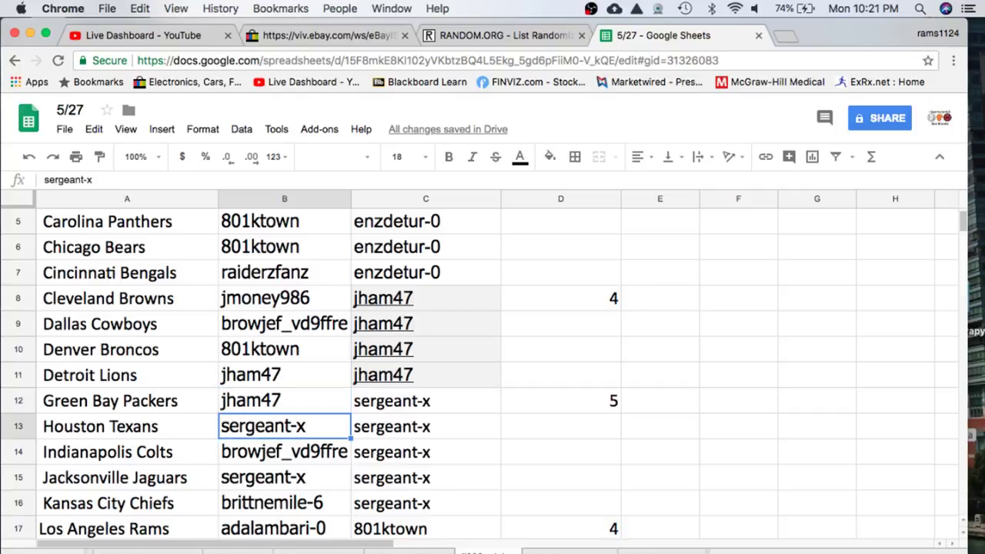
scroll(492, 369, "down", 3)
key("Down")
key("Down")
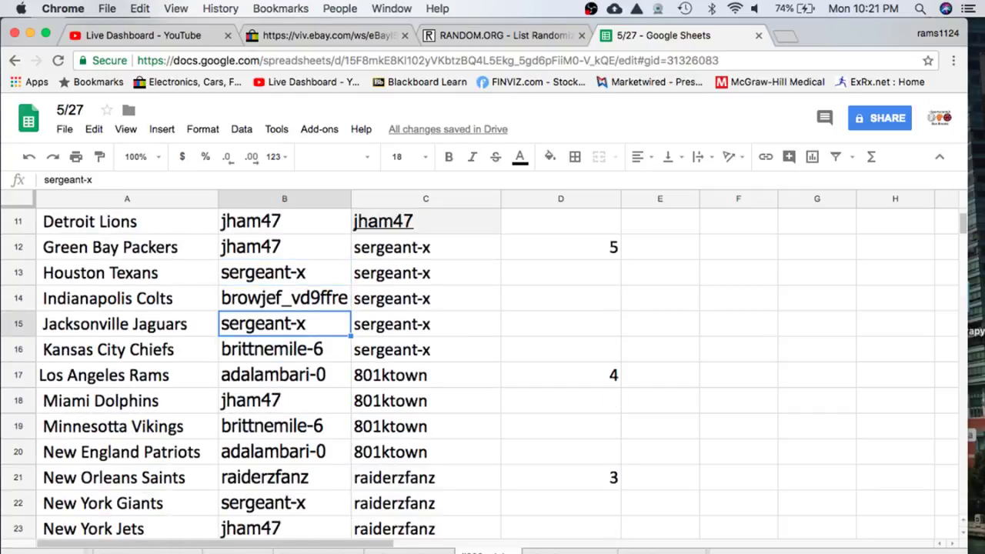
key("Down")
key("Down")
key("Down")
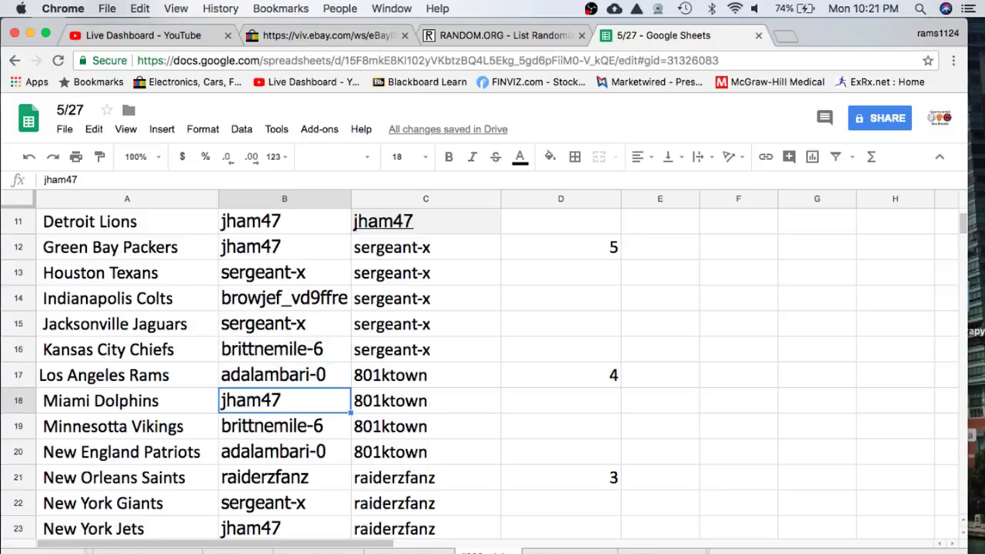
scroll(493, 369, "down", 2)
key("Down")
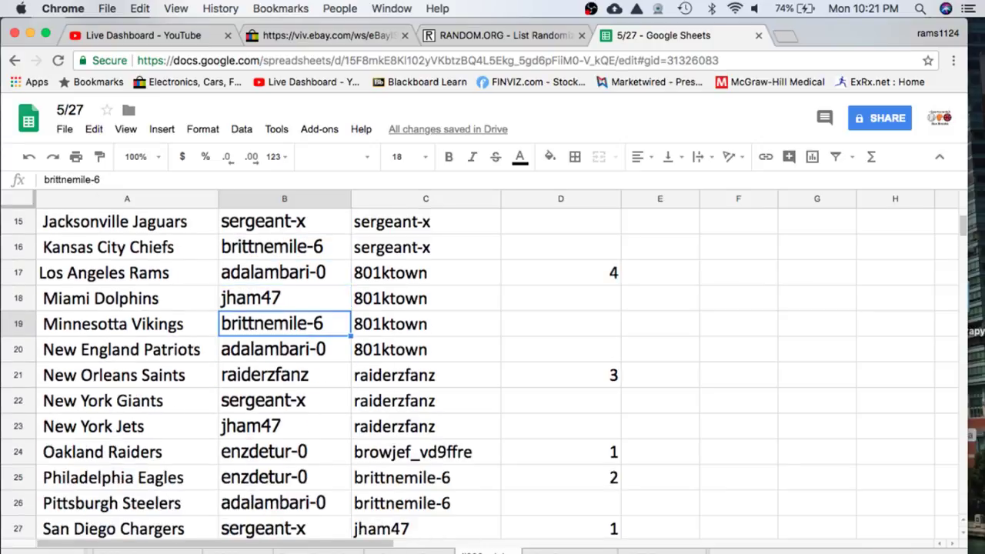
key("Down")
key("Down")
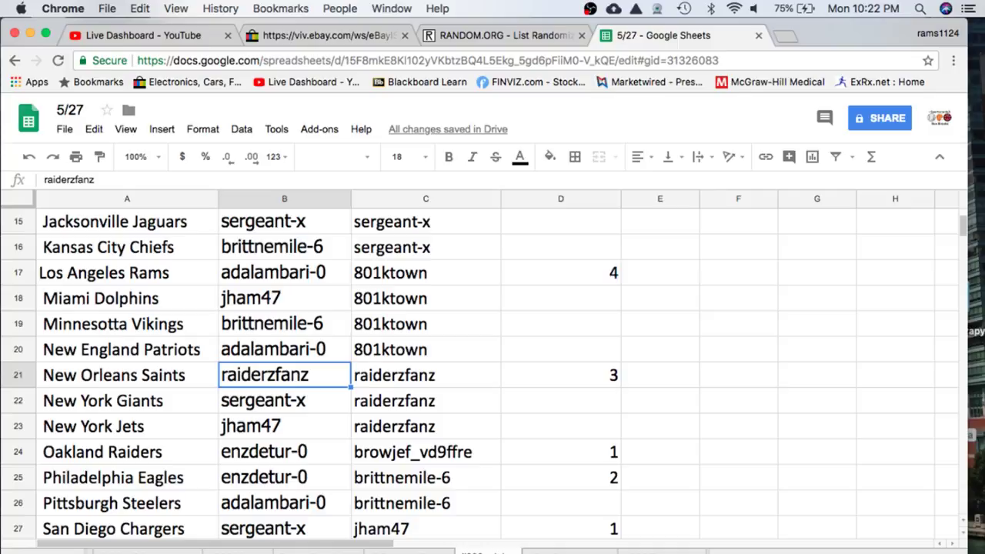
key("Down")
key("Down")
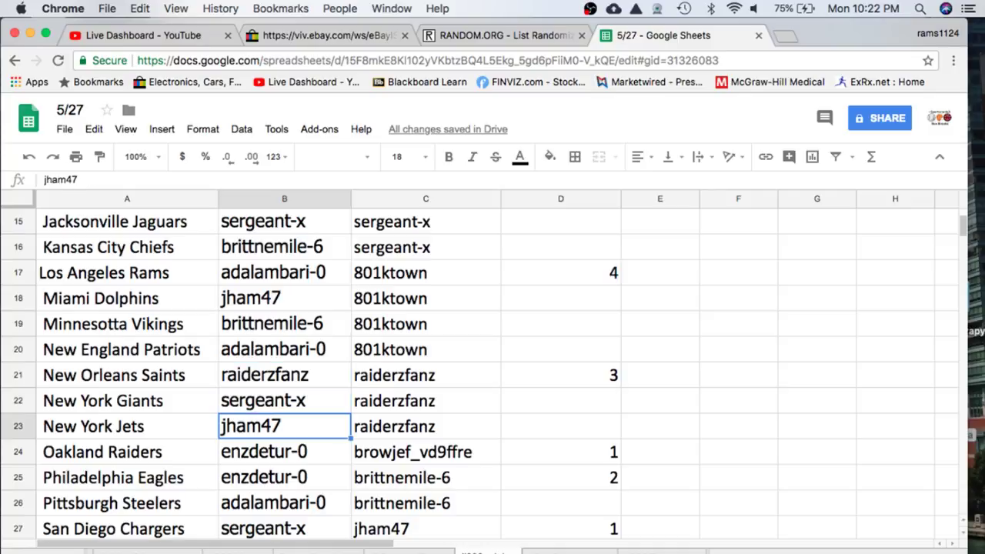
scroll(492, 369, "down", 3)
key("Down")
key("Down")
key("Down")
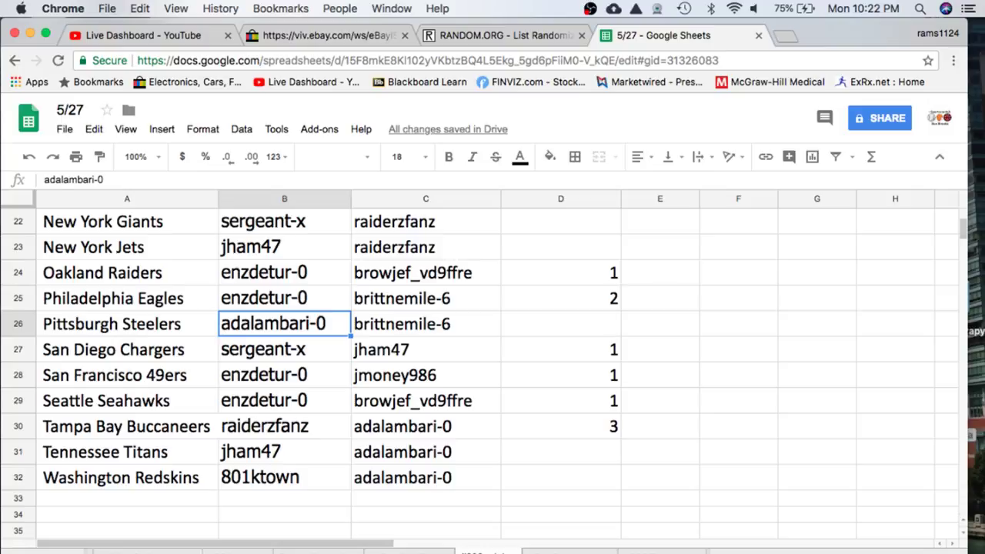
key("Down")
key("Down")
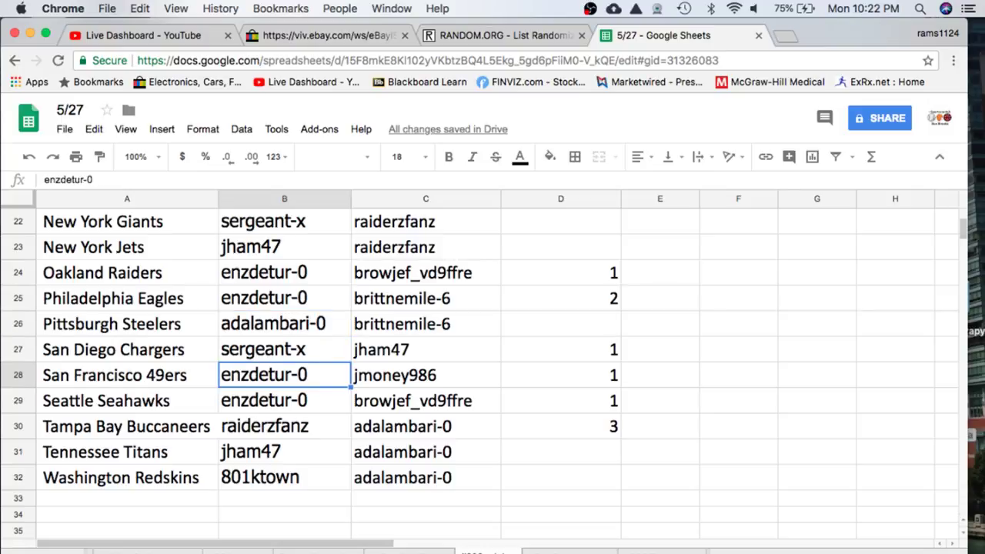
key("Down")
key("Down")
key("Down")
key("Down")
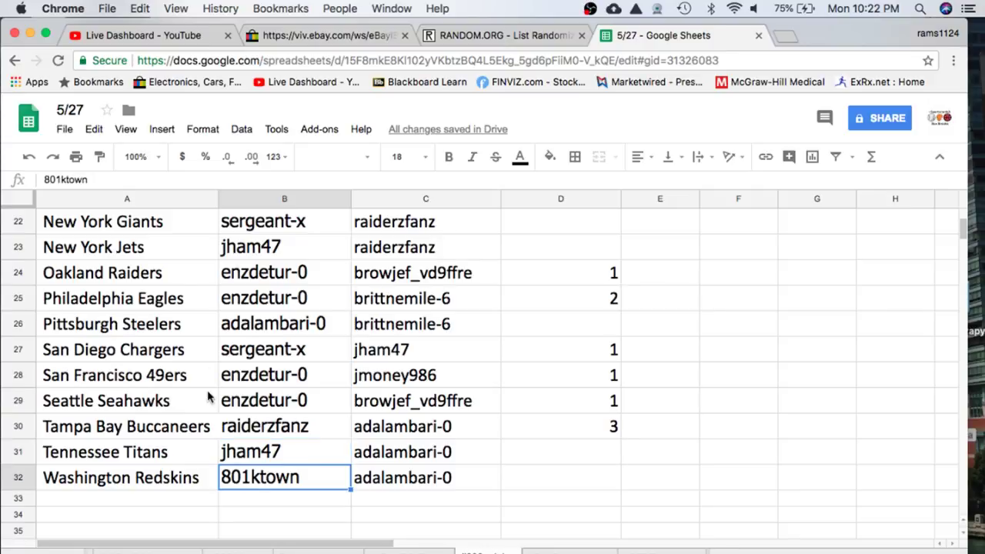
Step: Look back over the usernames assigned in column B, from Washington Redskins up to Arizona Cardinals
scroll(256, 431, "up", 1)
scroll(256, 431, "up", 3)
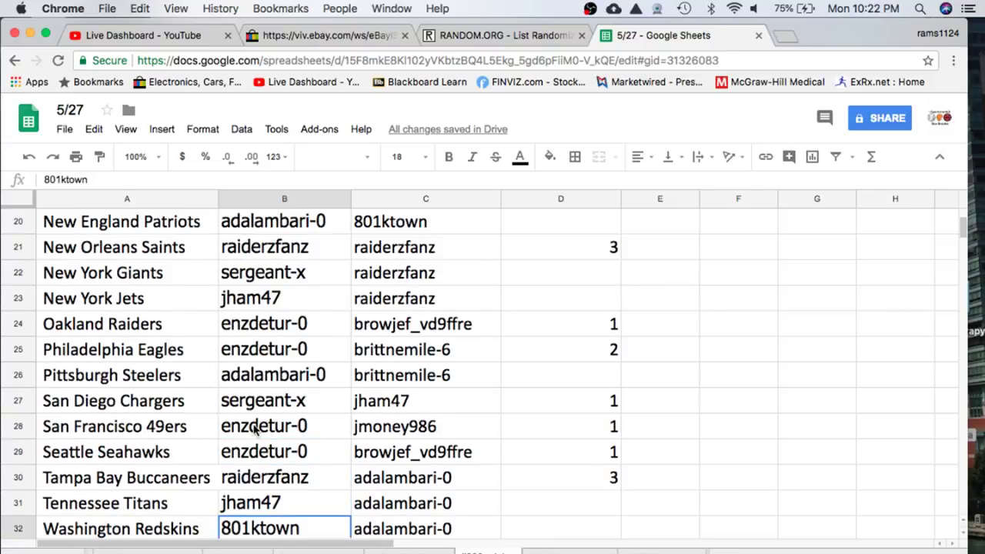
scroll(256, 430, "up", 5)
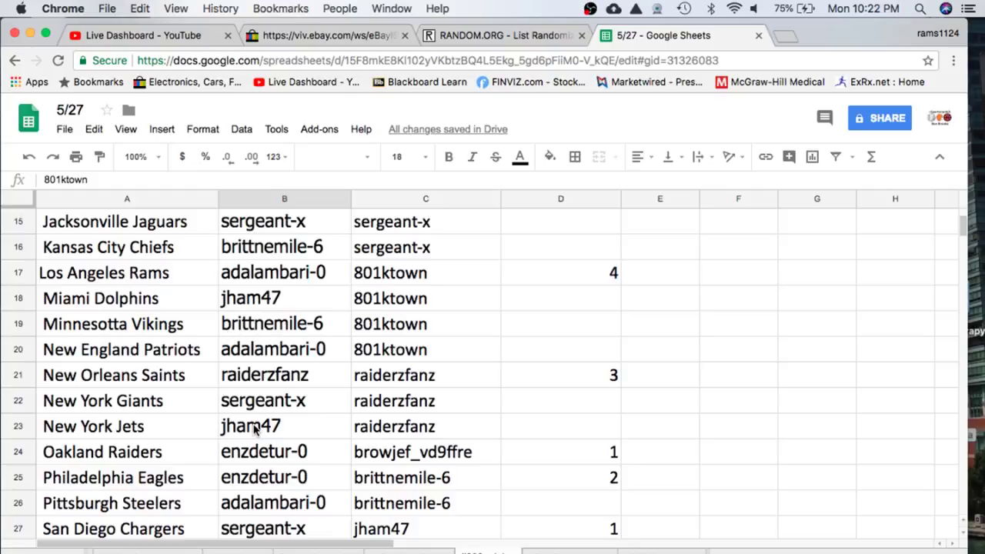
scroll(257, 431, "up", 6)
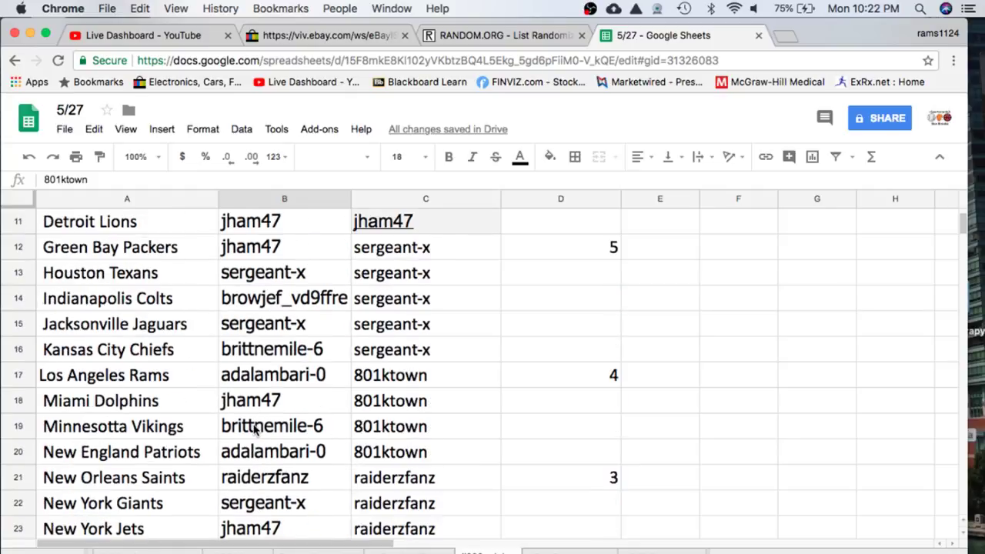
scroll(256, 430, "up", 6)
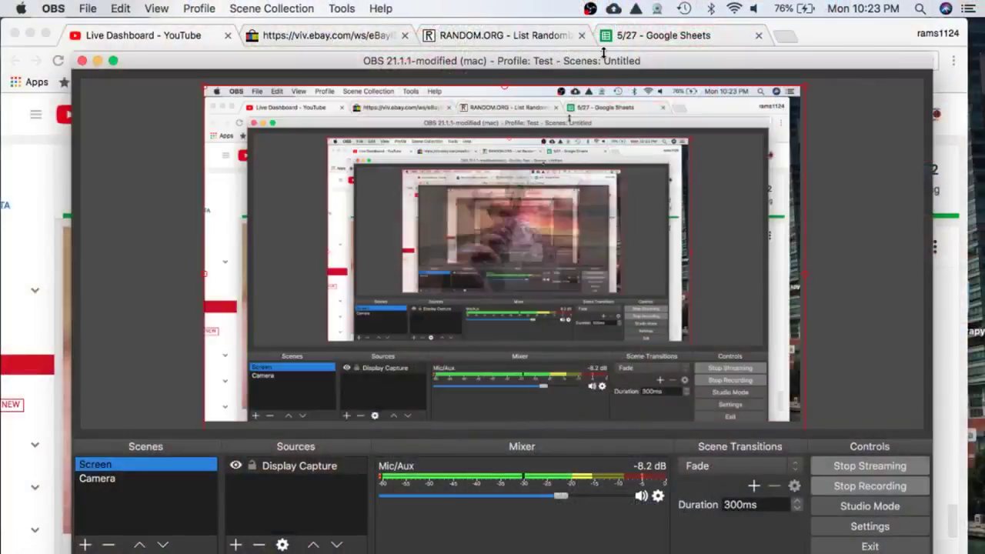
left_click(781, 36)
type("mi")
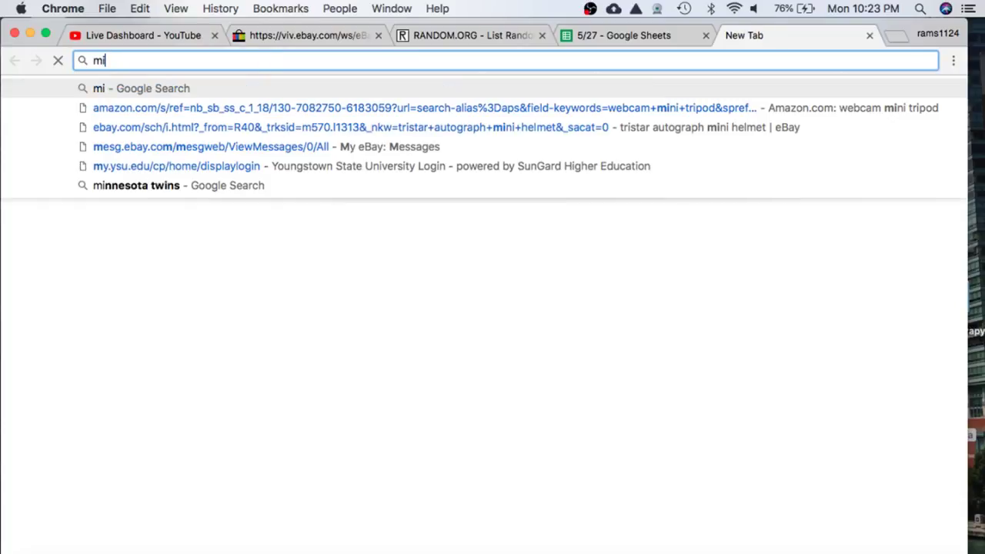
type("ke garett")
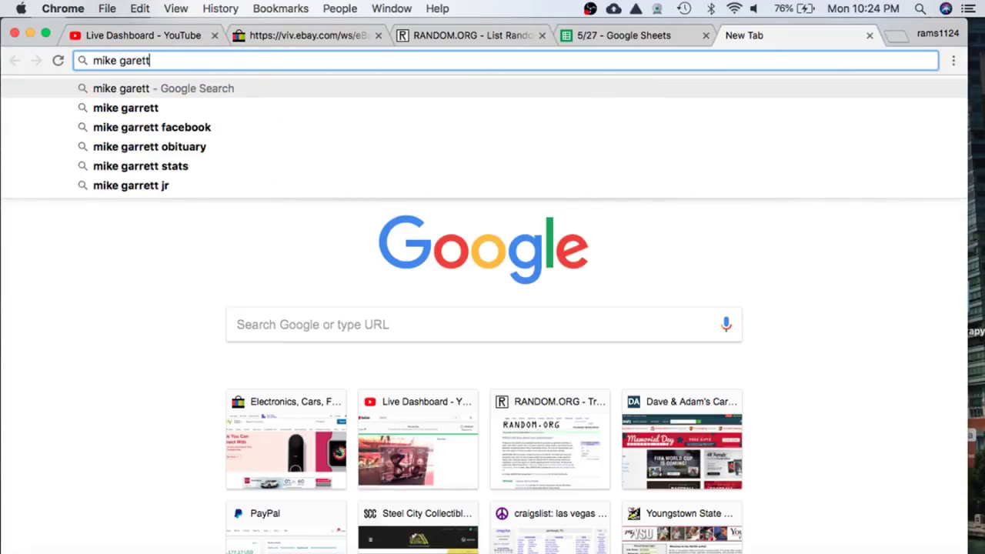
key("BackSpace")
key("BackSpace")
key("BackSpace")
key("BackSpace")
type("rrett")
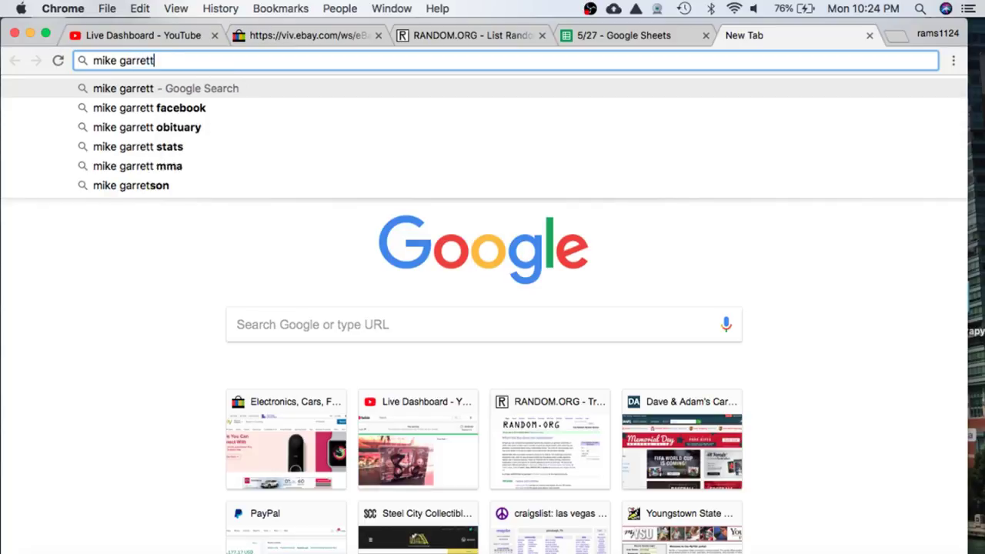
key("Return")
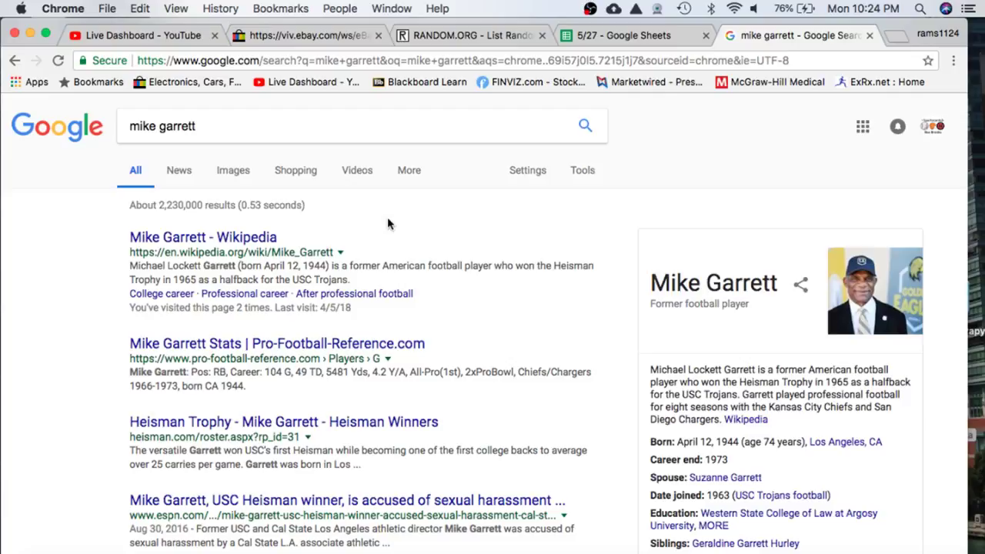
Step: Open Mike Garrett's Wikipedia article and check which NFL teams appear in his career history
scroll(417, 231, "down", 1)
left_click(198, 204)
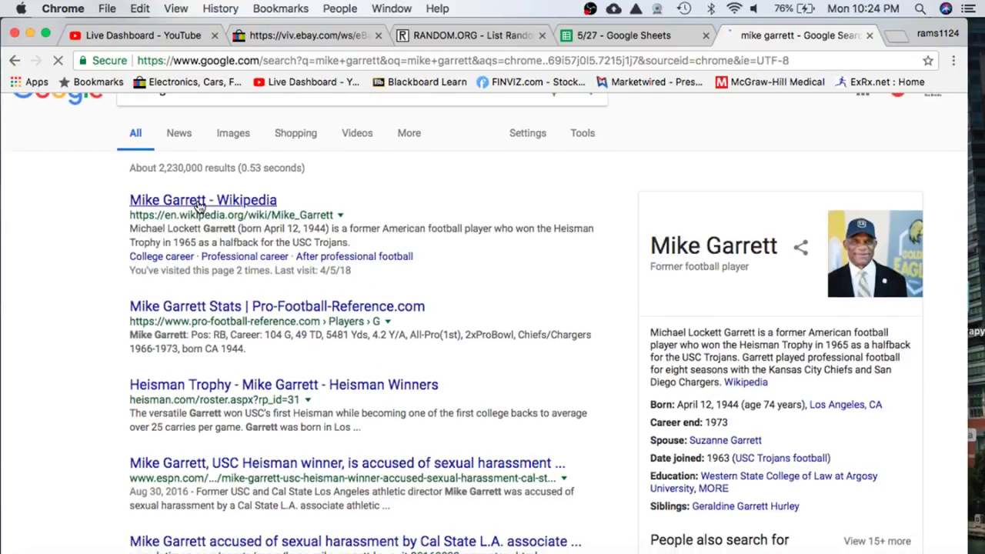
scroll(508, 263, "down", 3)
scroll(538, 235, "down", 1)
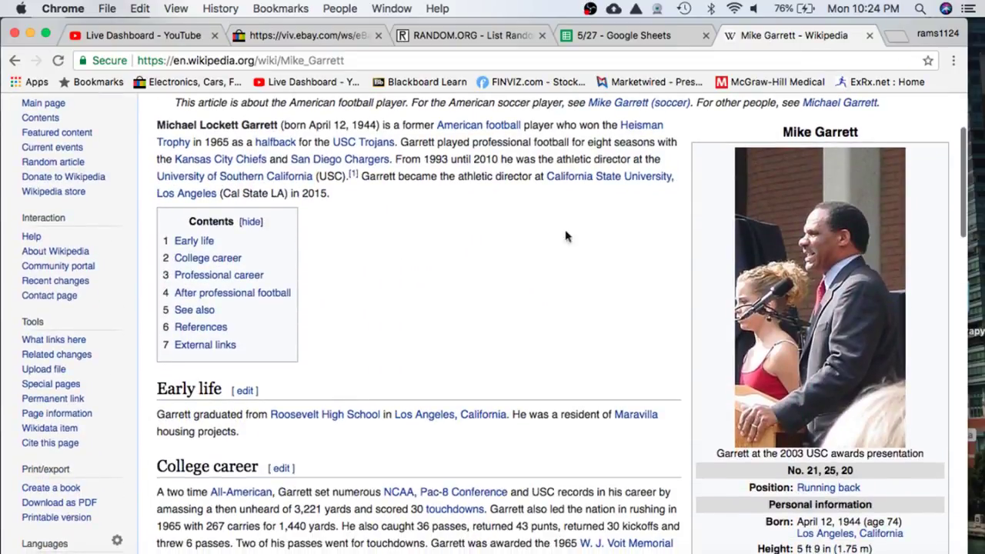
scroll(622, 231, "down", 5)
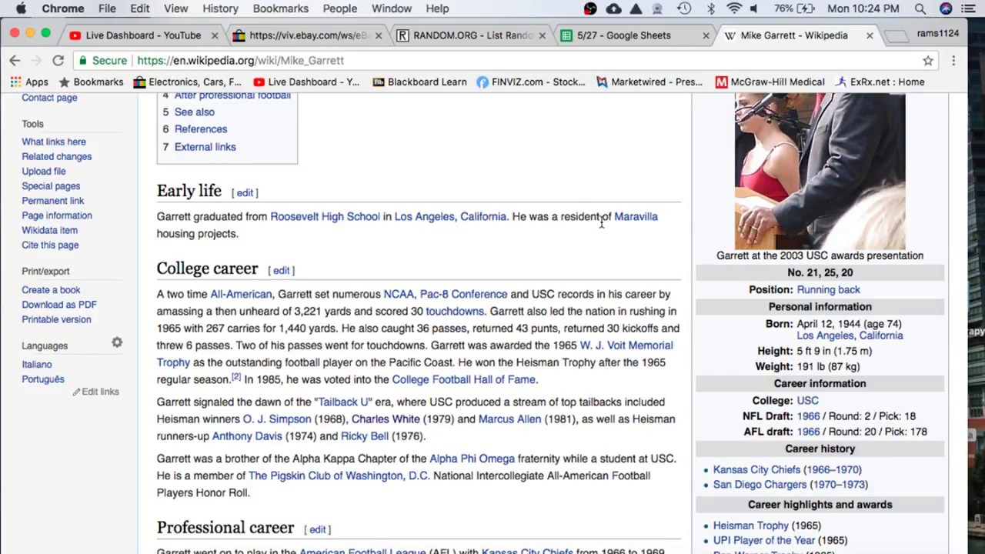
Step: Return to the 5/27 spreadsheet and make the column B username beside Kansas City Chiefs bold
left_click(620, 43)
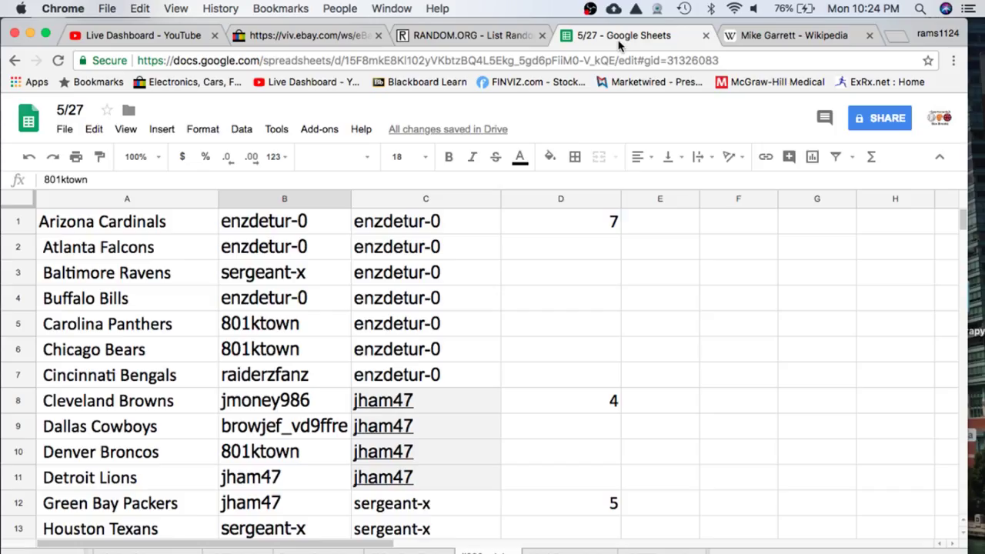
scroll(283, 264, "down", 3)
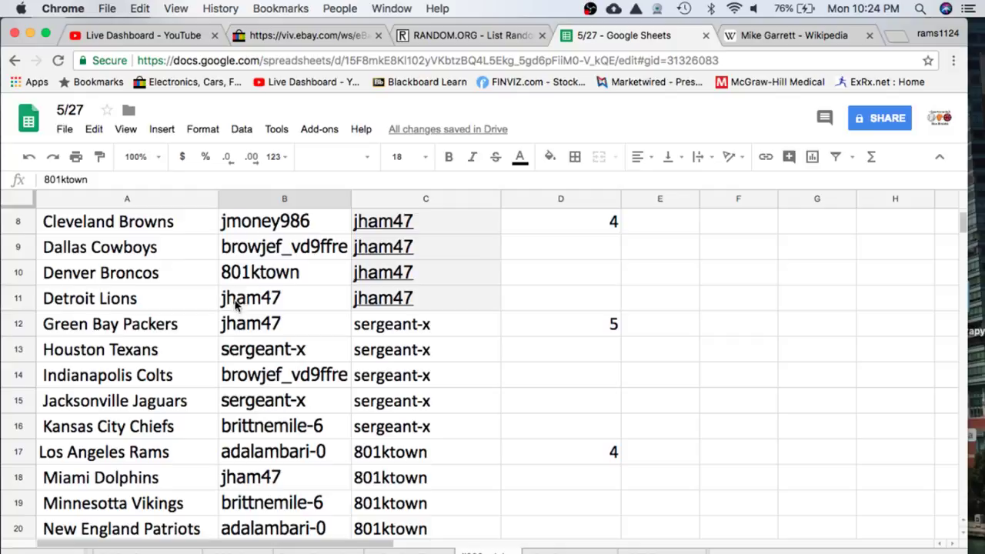
left_click(251, 430)
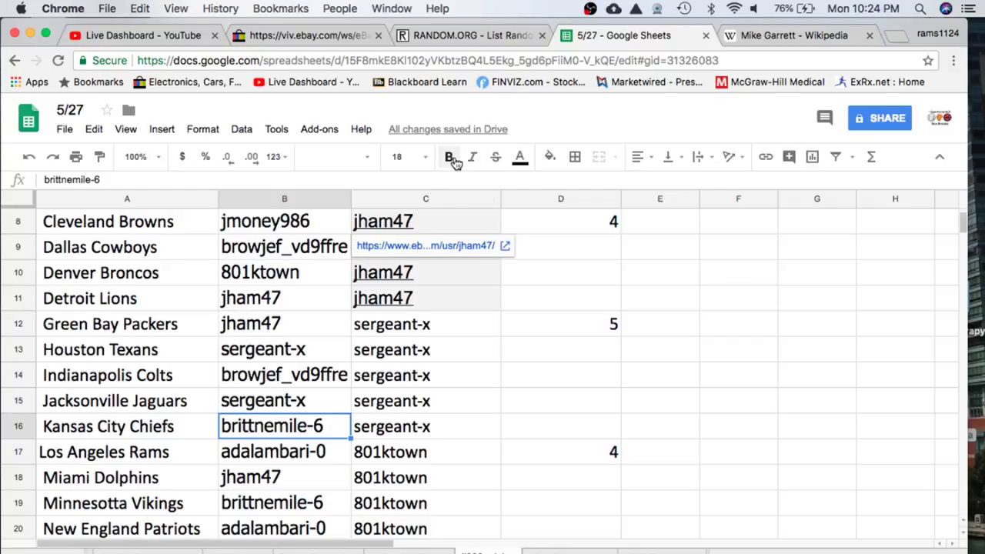
left_click(450, 157)
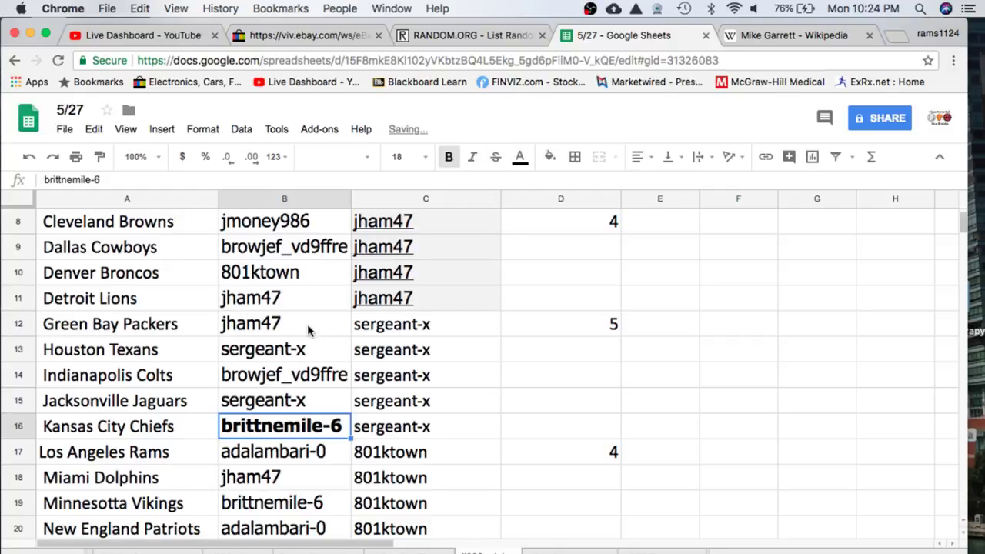
Step: Copy the usernames in column C and paste them into a fresh RANDOM.ORG List Randomizer form
left_click(394, 197)
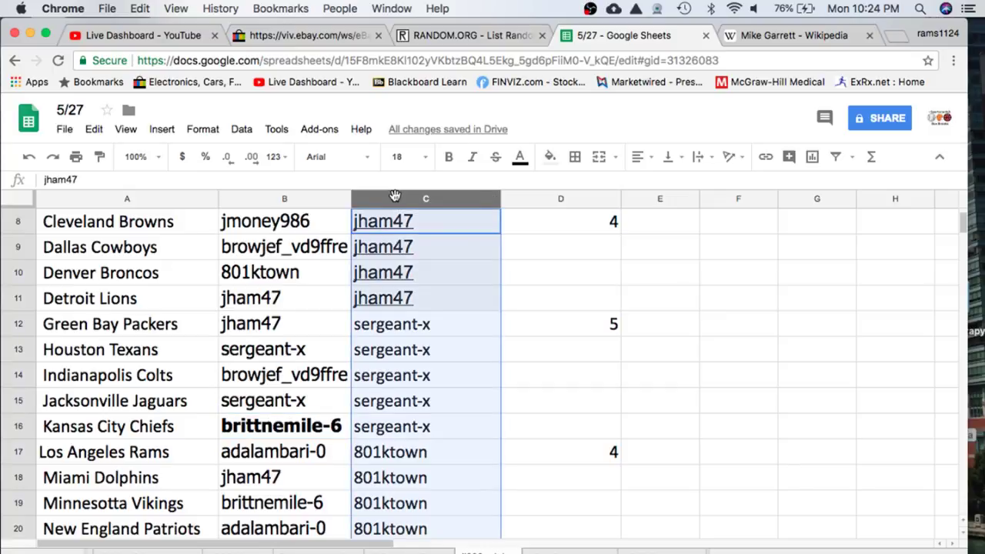
key("super+c")
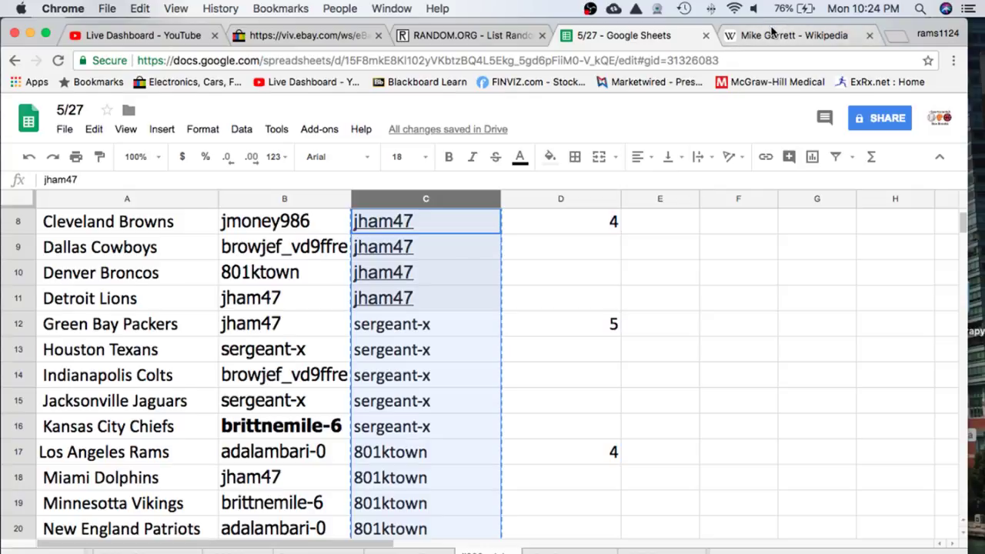
left_click(463, 35)
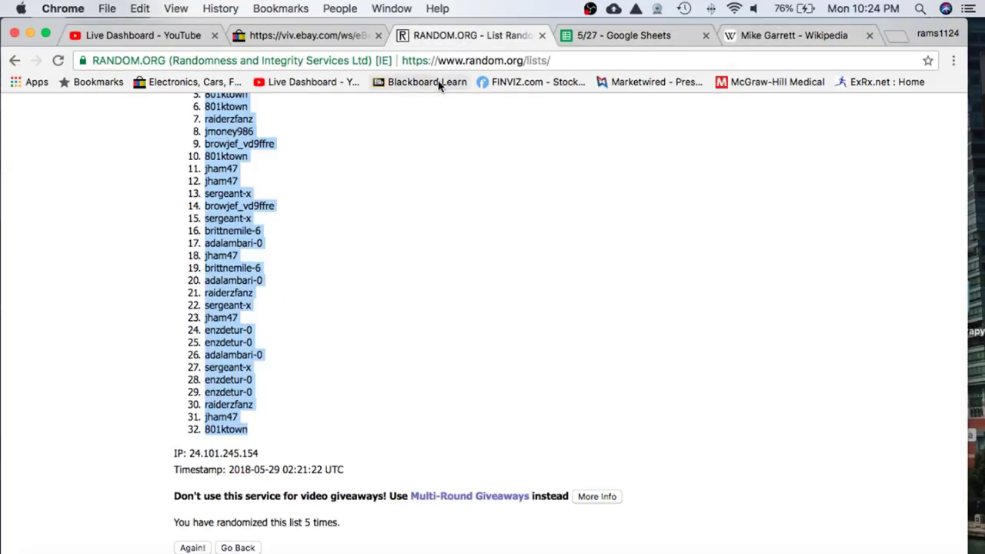
left_click(438, 64)
key("Return")
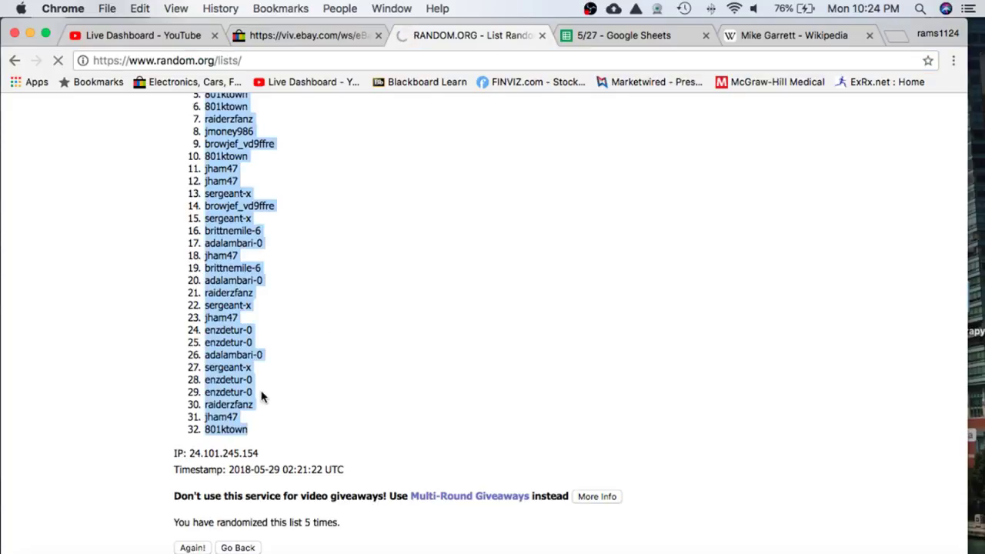
left_click(264, 343)
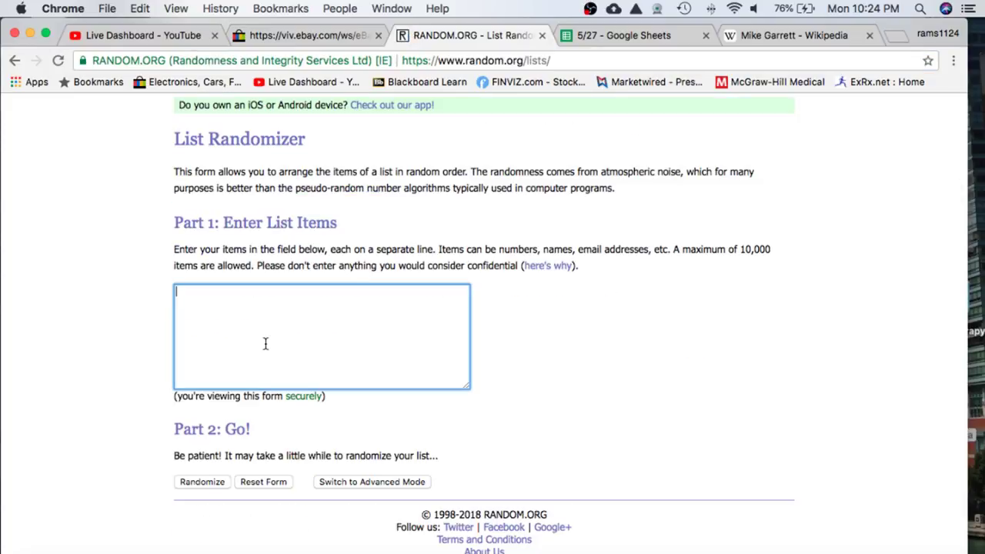
Step: Randomize the newly pasted username list five times
left_click(203, 481)
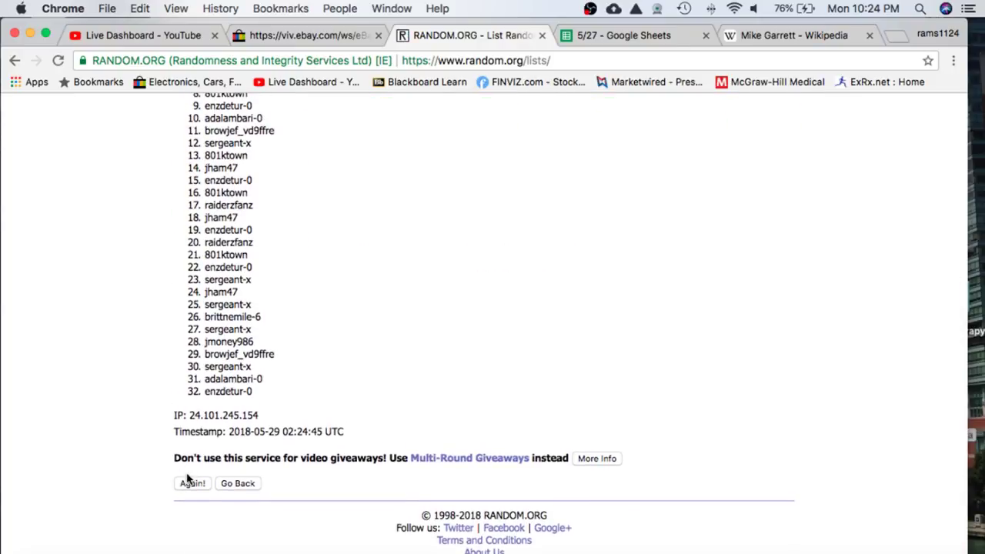
left_click(185, 482)
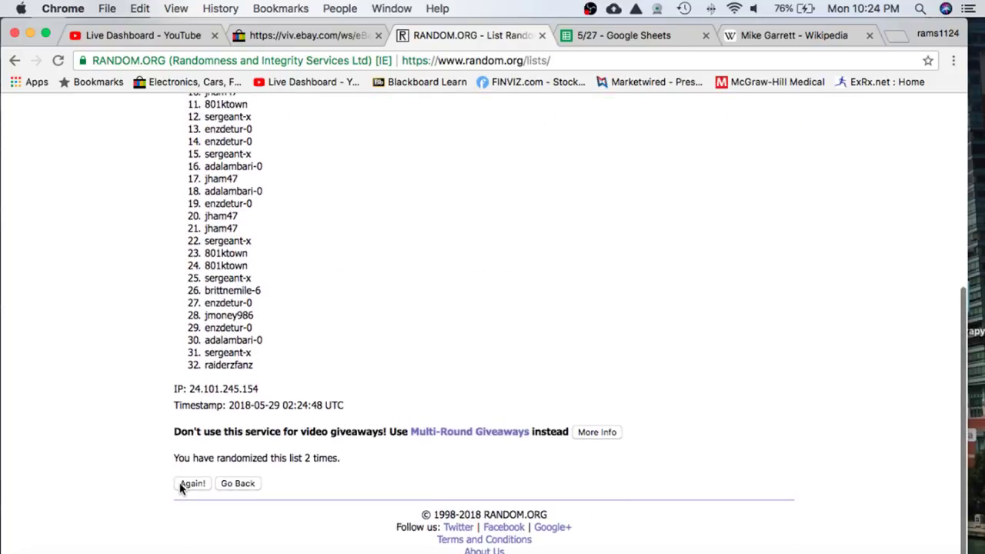
left_click(193, 482)
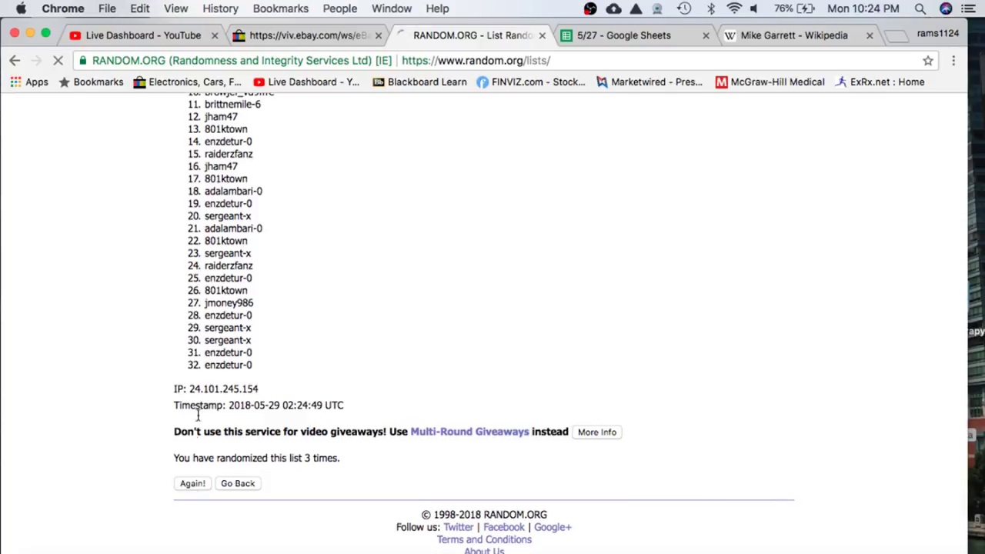
left_click(193, 482)
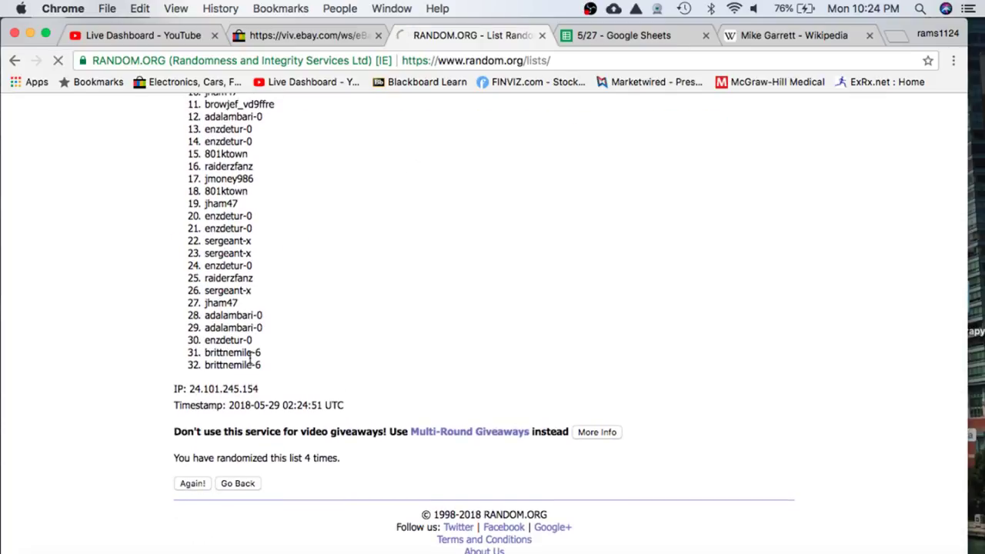
Step: Copy the first username in the randomized list and paste it as values only into C13 of the spreadsheet's sheet listing winners and breaks
double_click(236, 292)
key("super+c")
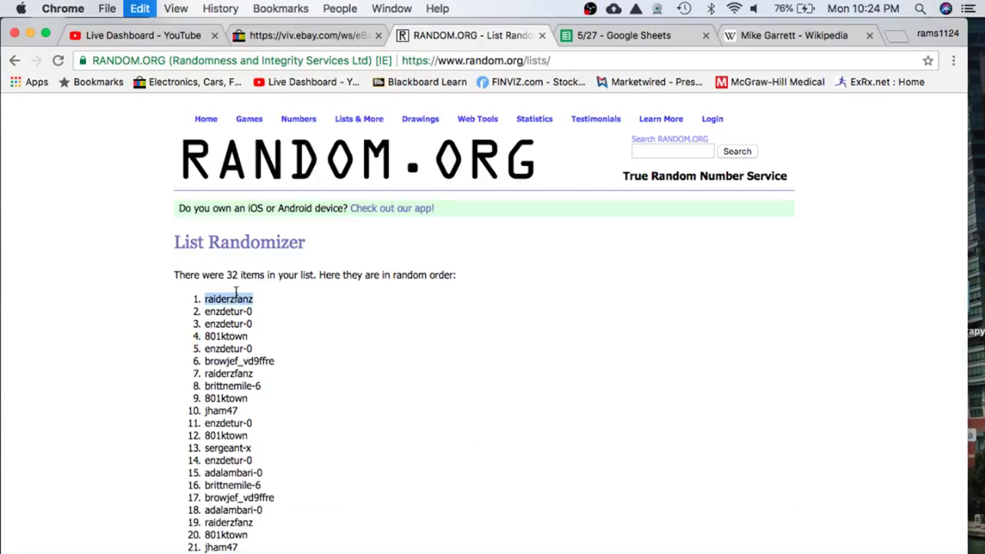
left_click(579, 36)
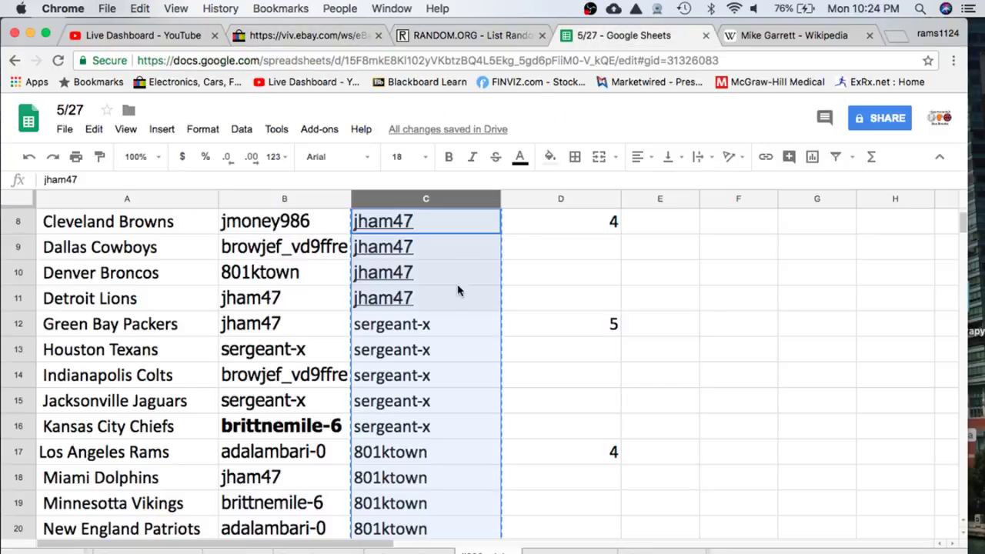
scroll(417, 338, "down", 5)
scroll(424, 307, "up", 6)
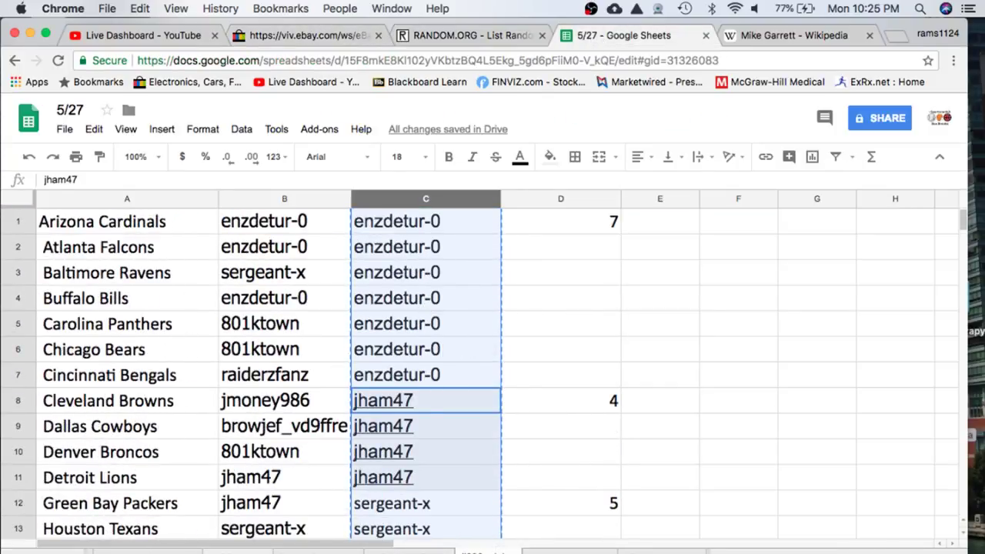
left_click(430, 551)
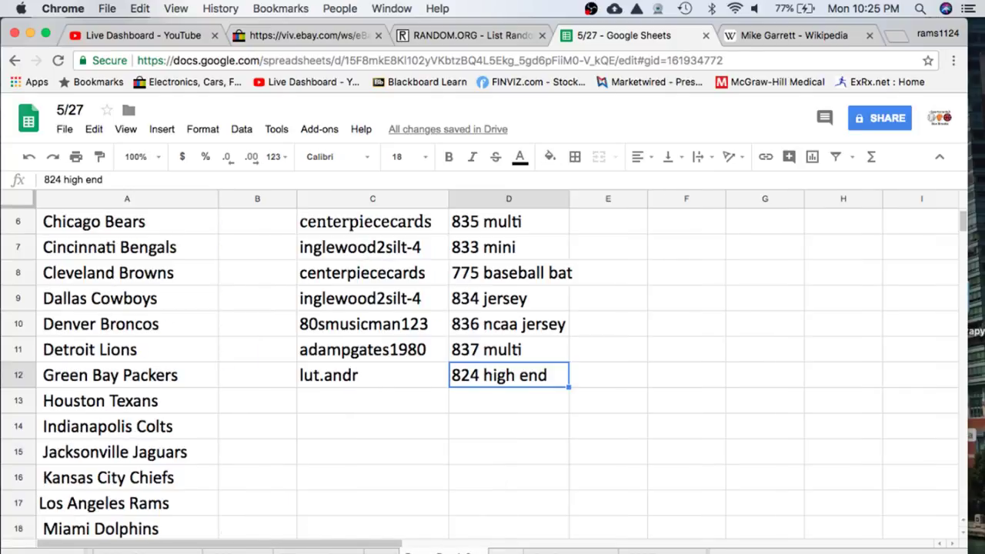
left_click(351, 397)
key("super+v")
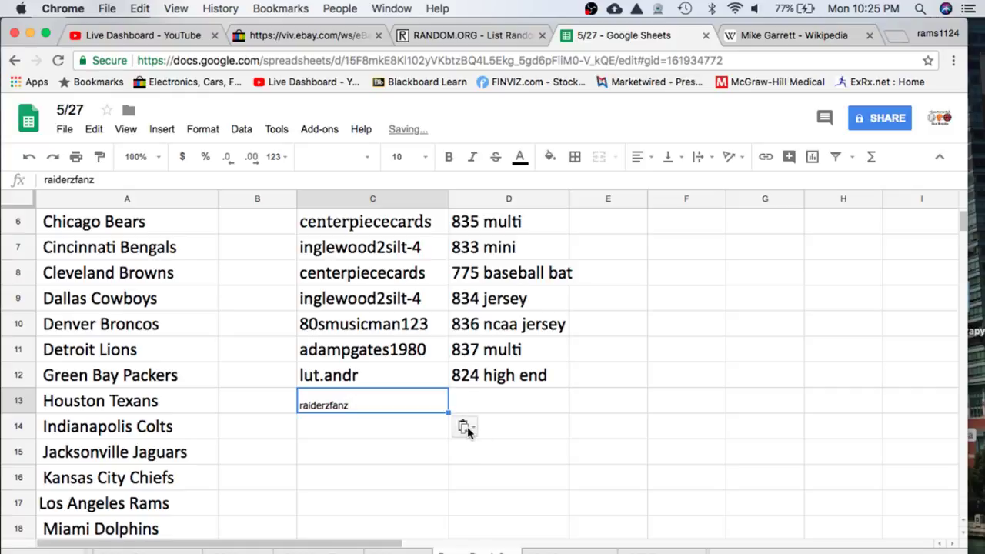
left_click(464, 427)
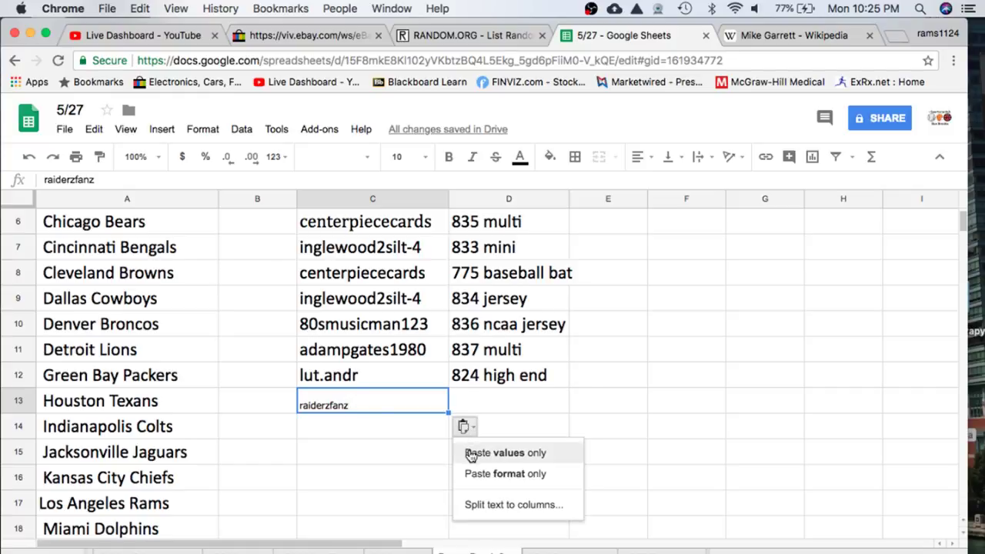
left_click(471, 452)
Step: Enter "838 mini" in cell D13 beside the pasted username and switch to OBS
left_click(486, 403)
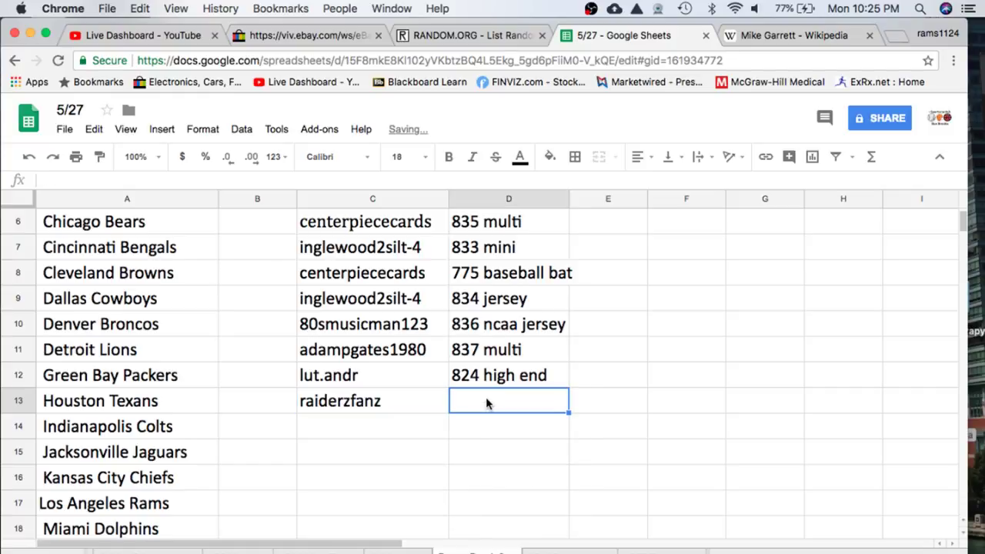
type("838 mini")
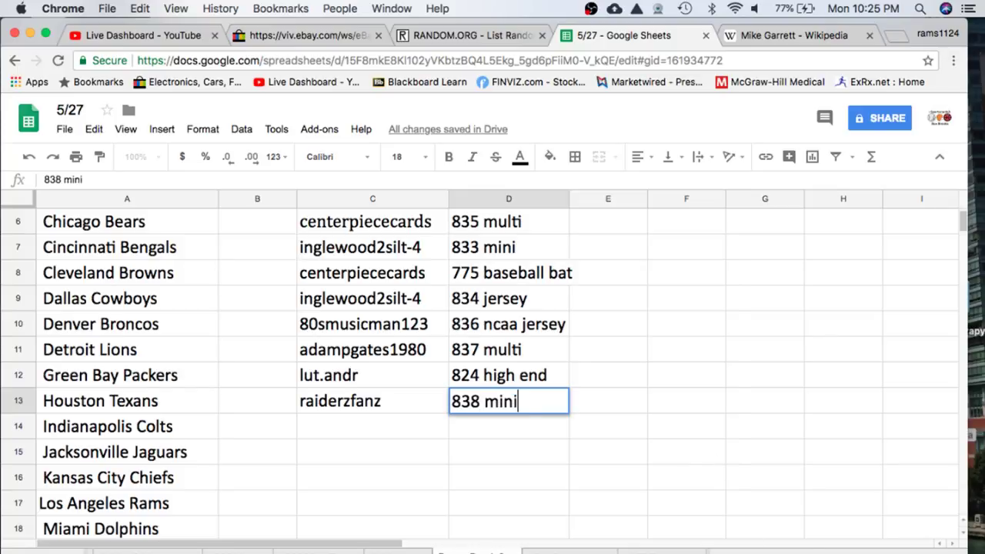
key("super+Tab")
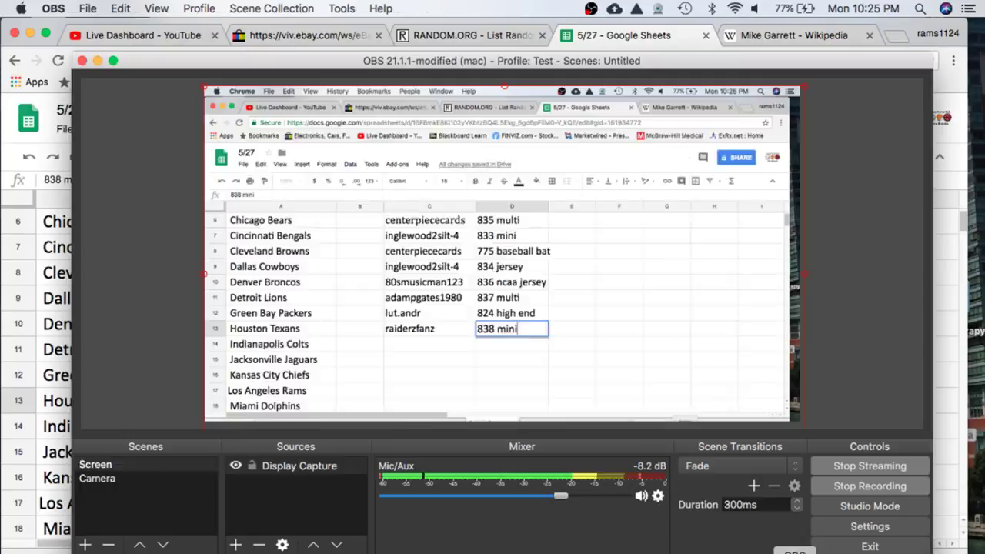